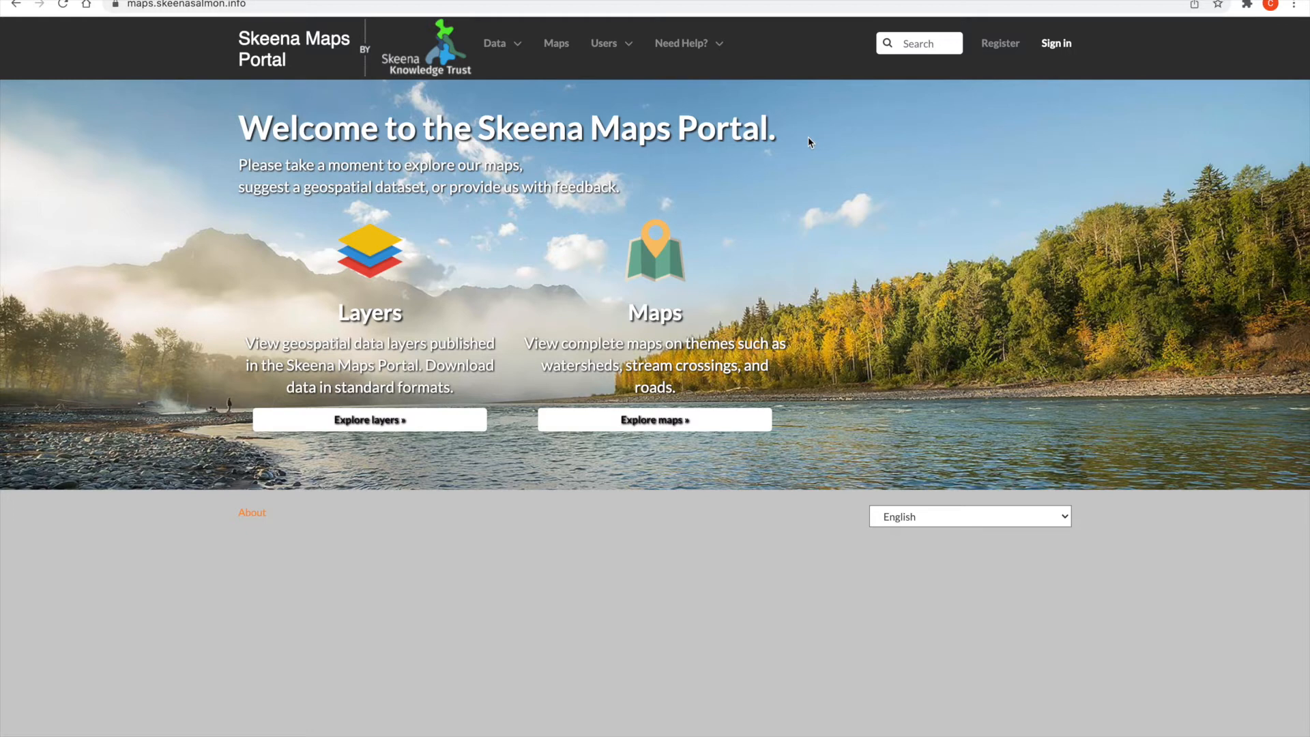
- Search the portal for "observation"
{"action": "left_click", "coordinate": [918, 43]}
{"action": "type", "text": "o"}
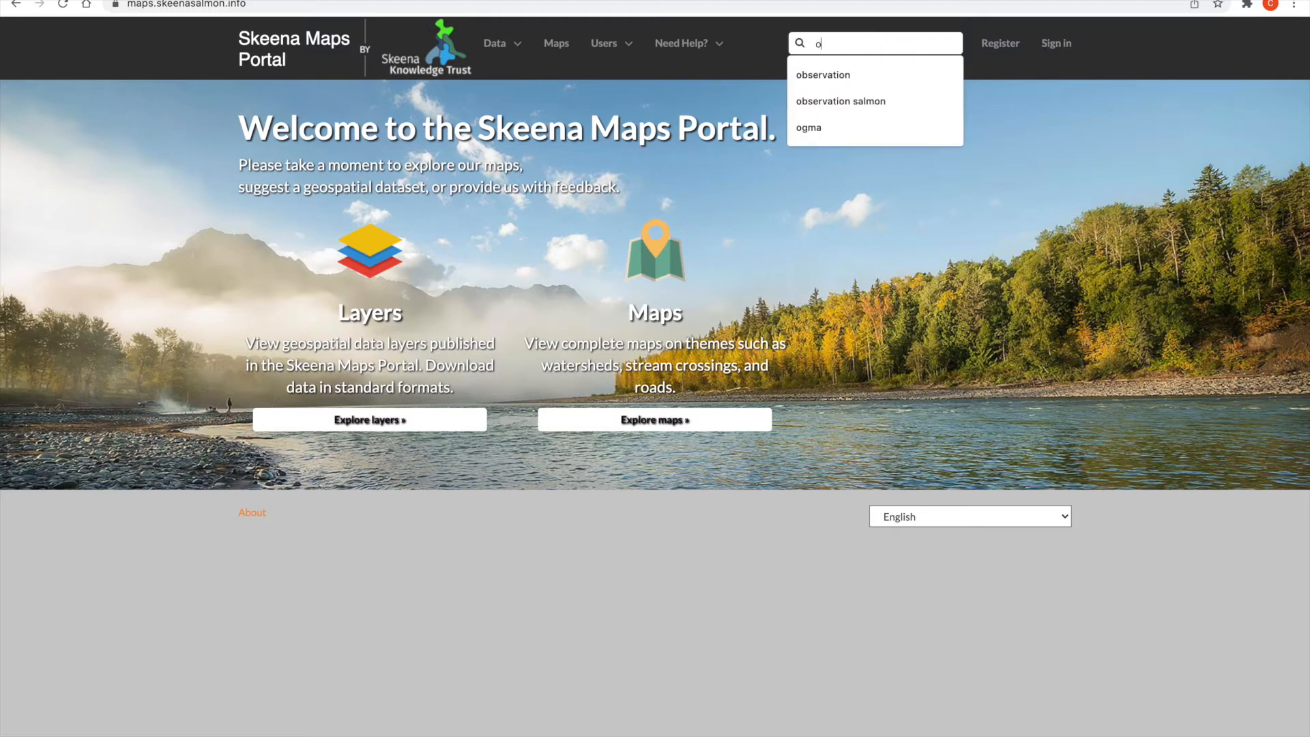
{"action": "type", "text": "bservation"}
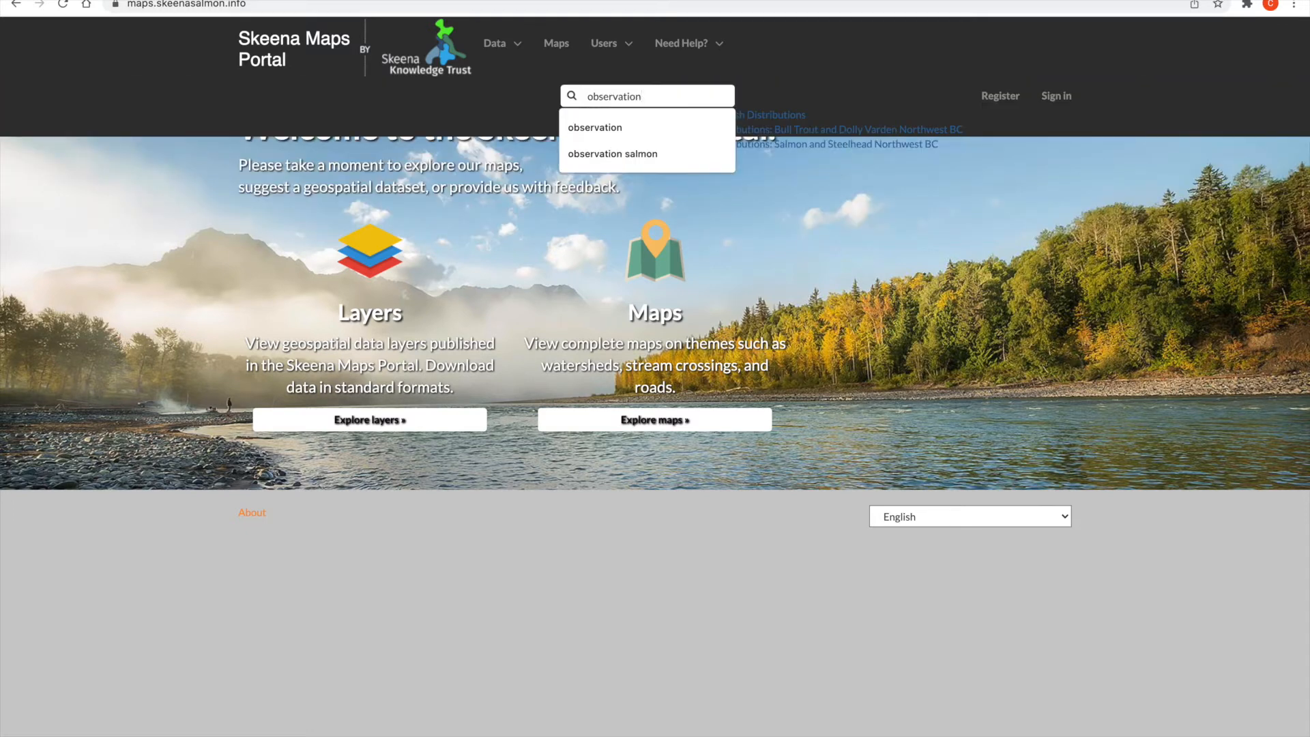
{"action": "key", "text": "Return"}
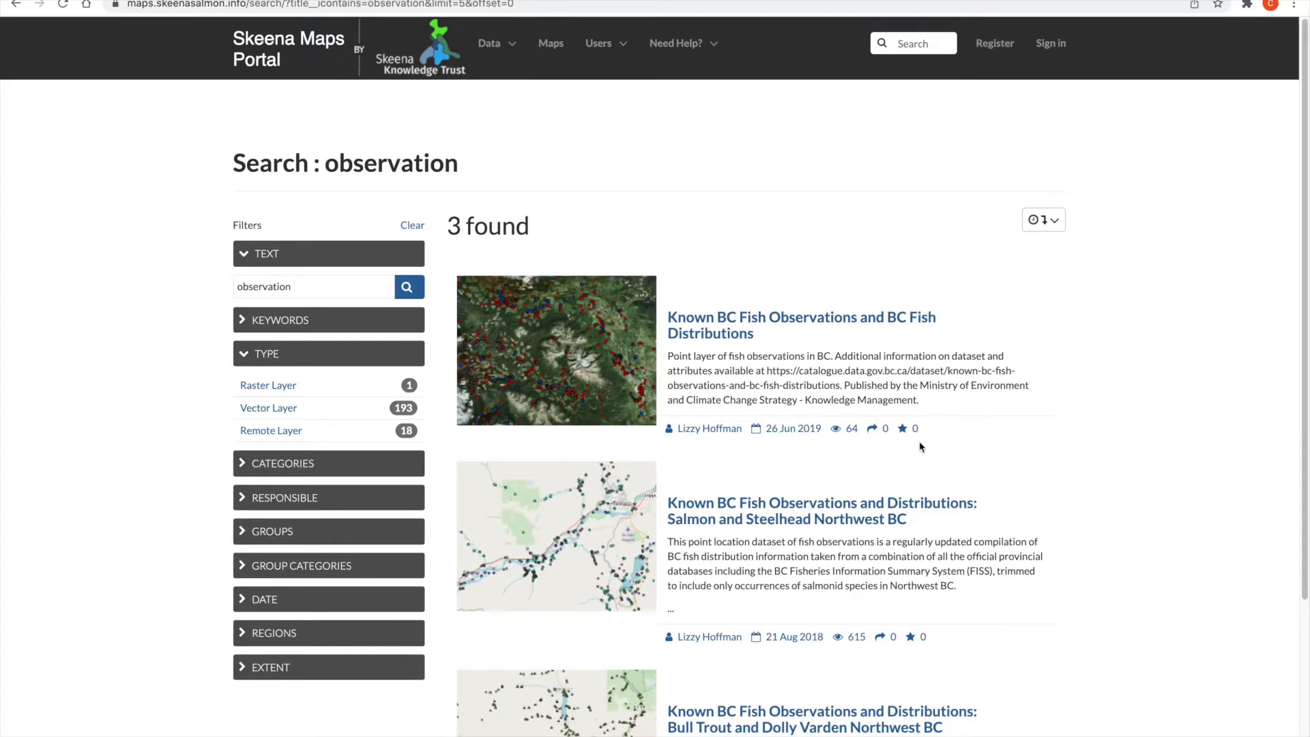
- Open the Known BC Fish Observations and Distributions: Salmon and Steelhead Northwest BC layer in the full map viewer
{"action": "left_click", "coordinate": [873, 521]}
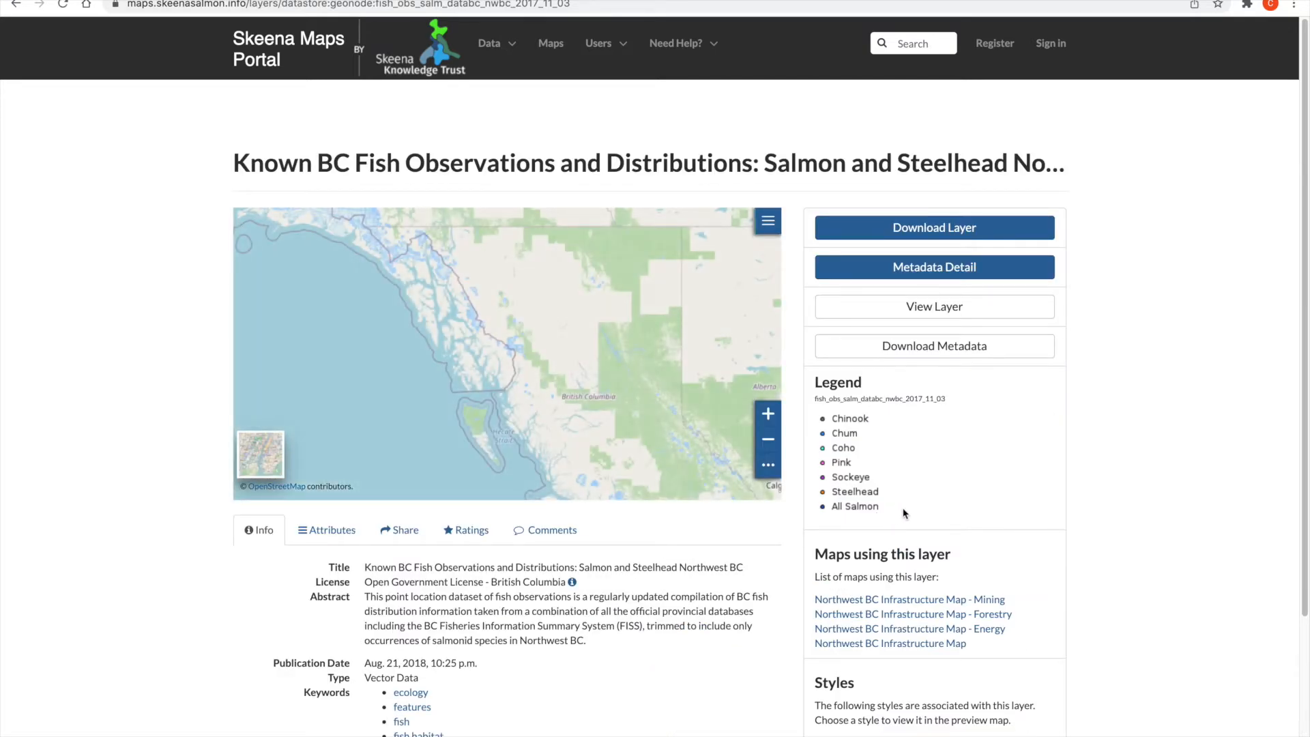
{"action": "left_click", "coordinate": [1036, 317]}
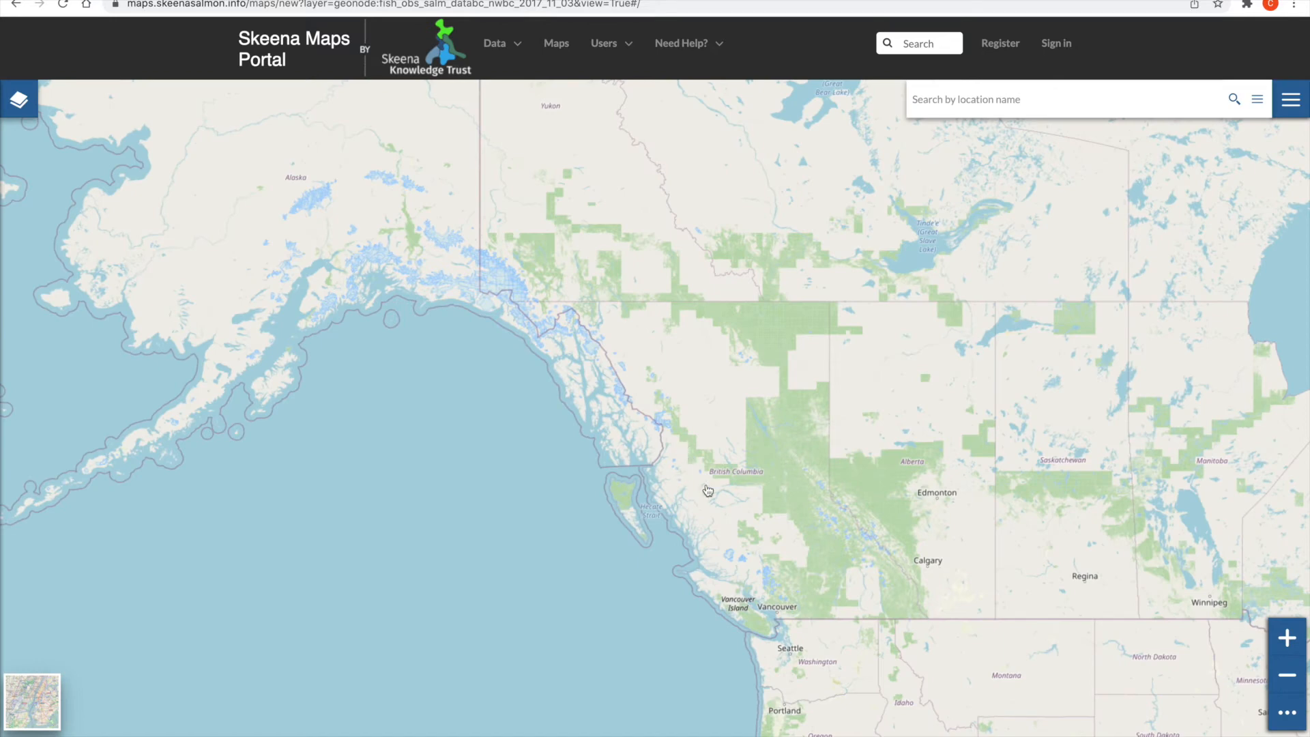
{"action": "scroll", "coordinate": [703, 487], "scroll_direction": "up", "scroll_amount": 1}
{"action": "scroll", "coordinate": [703, 487], "scroll_direction": "up", "scroll_amount": 2}
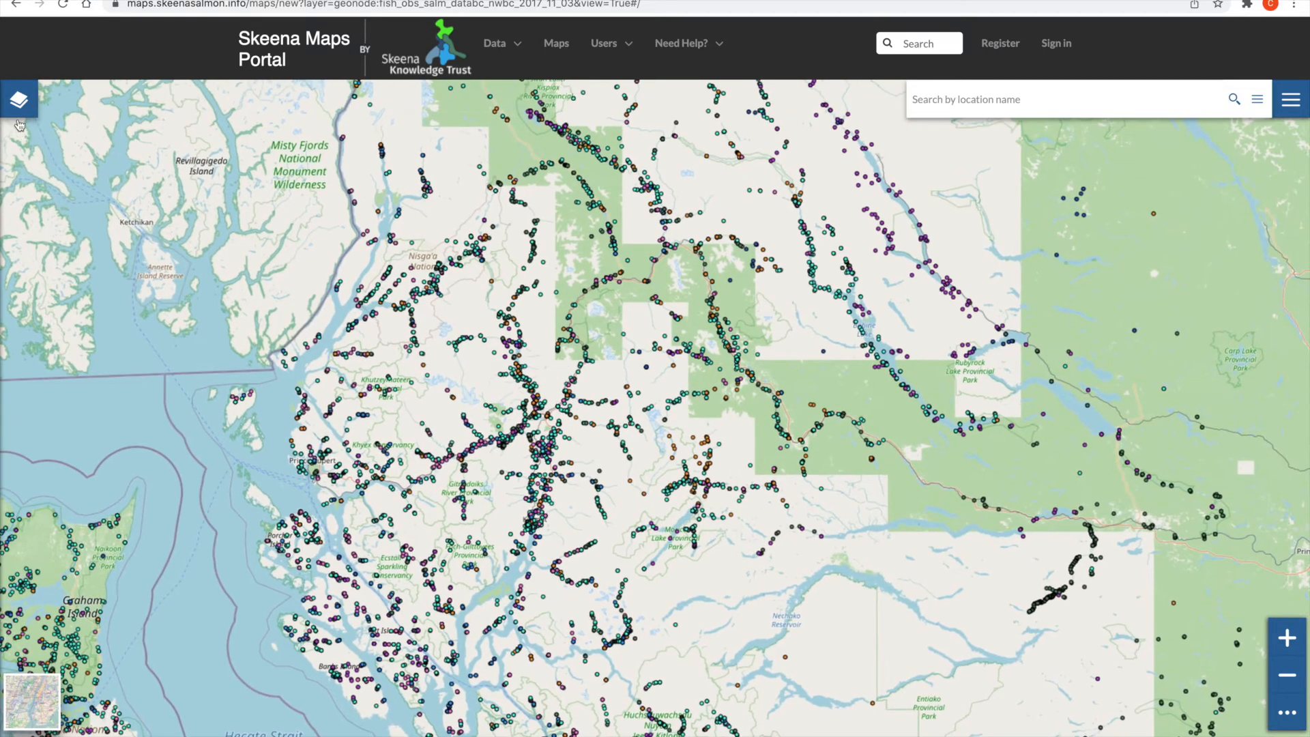
- Select the Known BC Fish Observations layer and open its attribute table
{"action": "left_click", "coordinate": [19, 109]}
{"action": "left_click", "coordinate": [104, 304]}
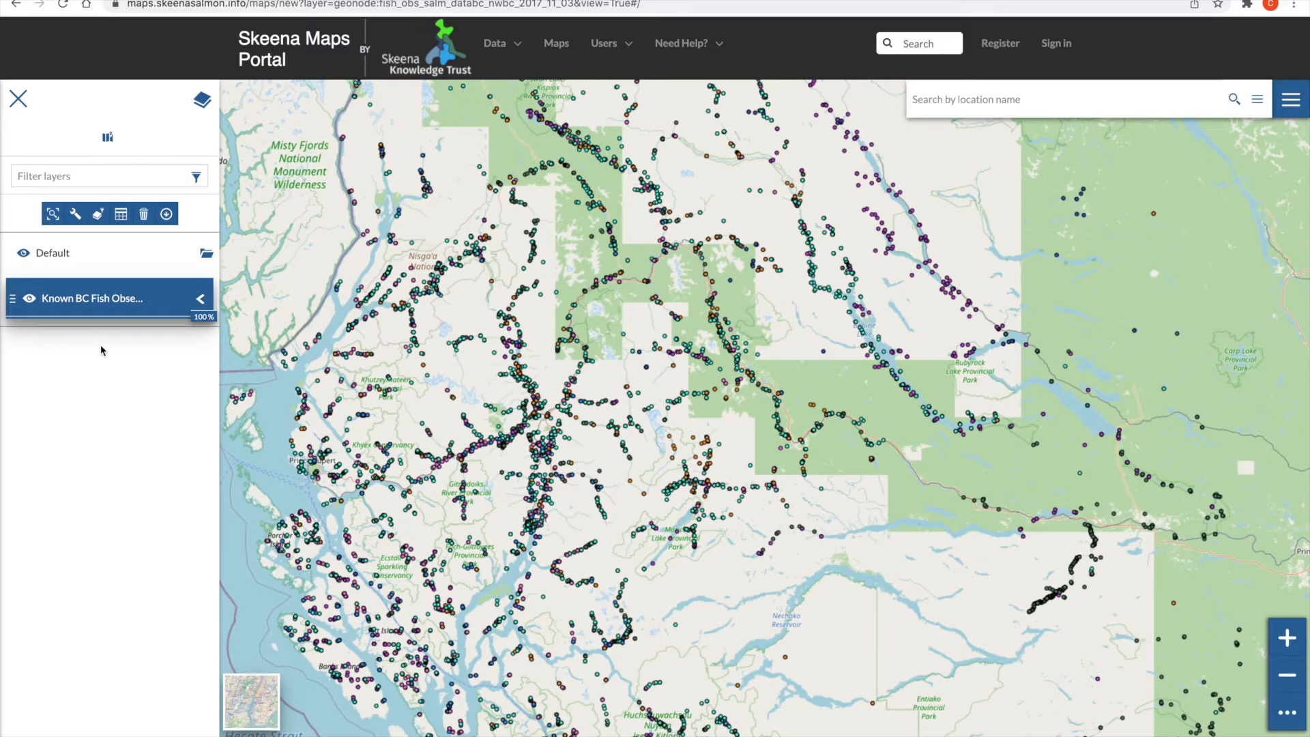
{"action": "left_click", "coordinate": [117, 217]}
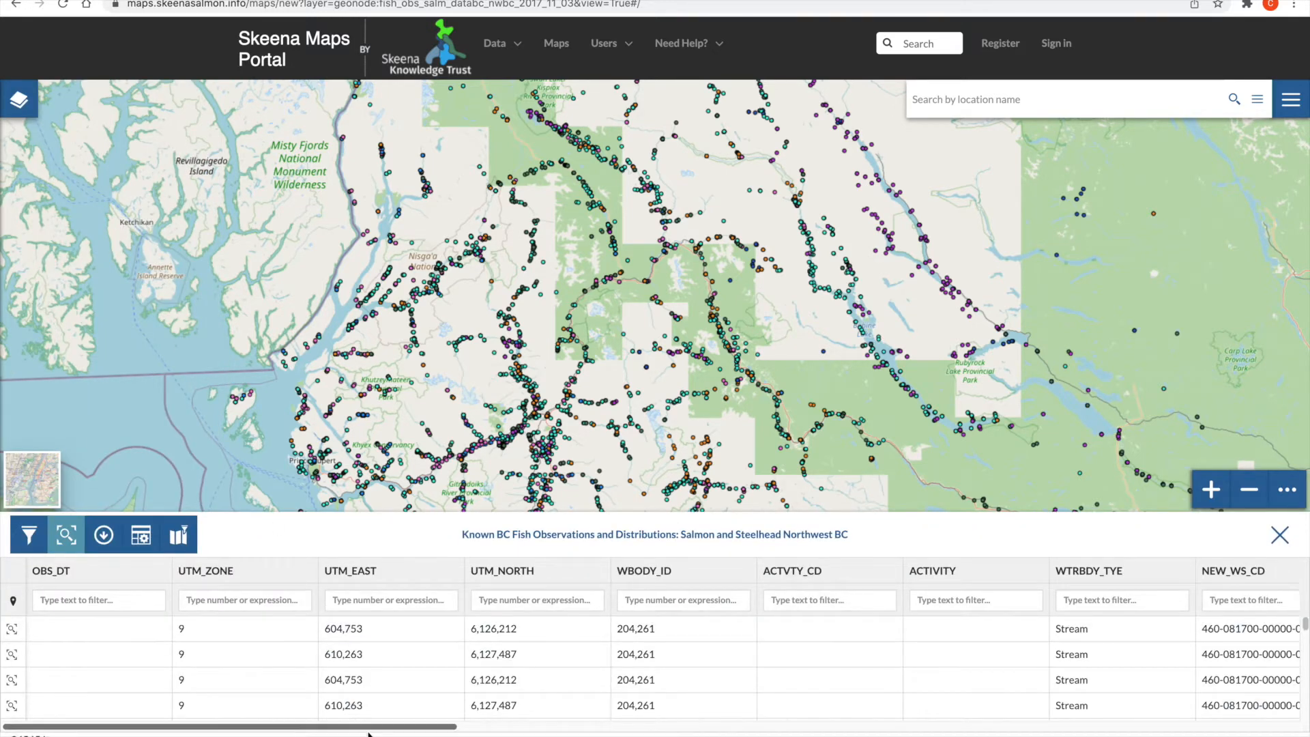
{"action": "left_click_drag", "start_coordinate": [368, 727], "coordinate": [1027, 703]}
- Hide the OBS_DT column of the attribute table and close the column list
{"action": "left_click", "coordinate": [140, 534]}
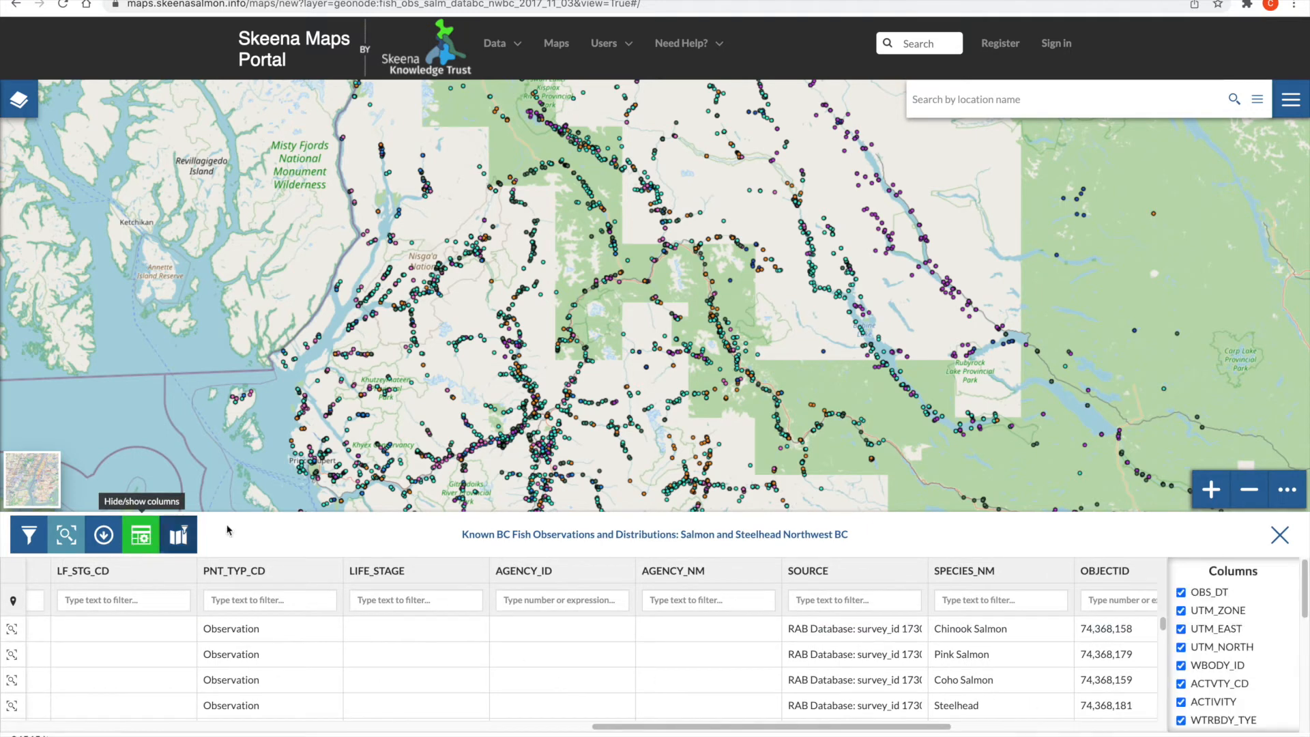
{"action": "left_click", "coordinate": [1181, 592]}
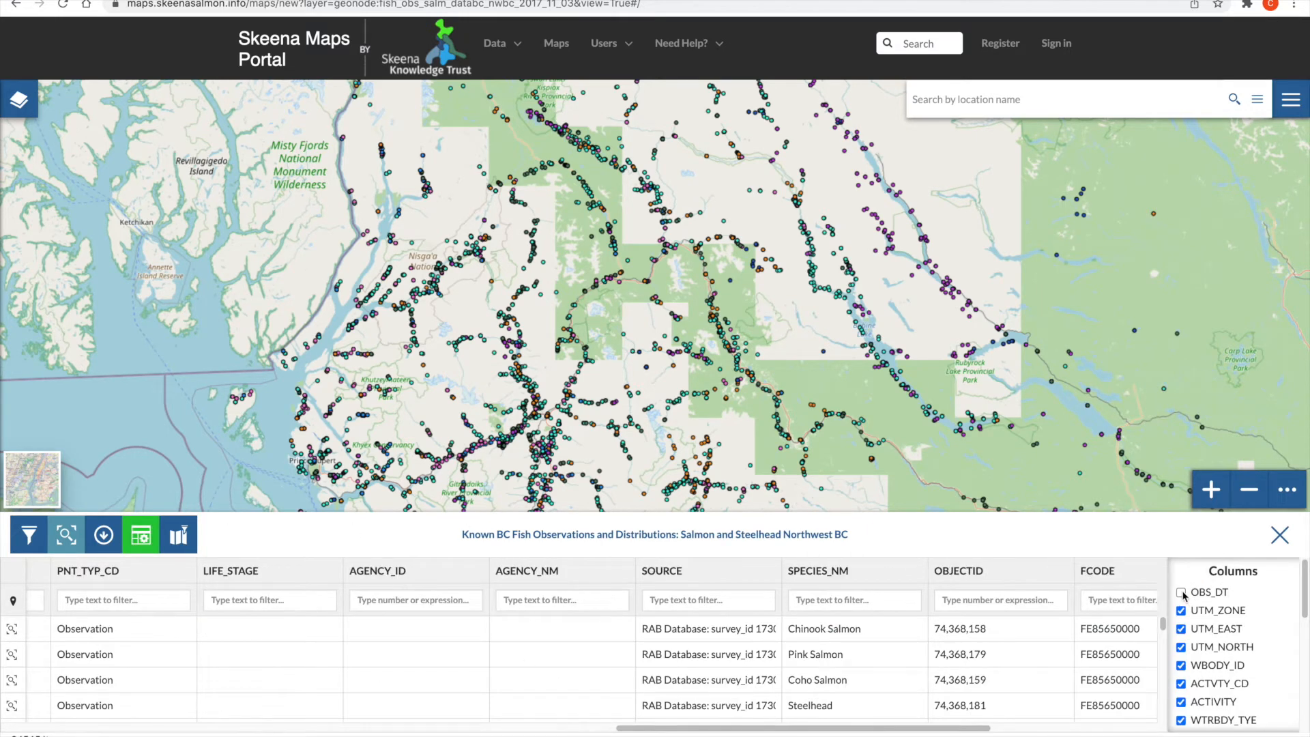
{"action": "left_click", "coordinate": [140, 534]}
- Sync the map with the table filter and filter the SPECIES_NM column by "sockeye"
{"action": "left_click", "coordinate": [184, 541]}
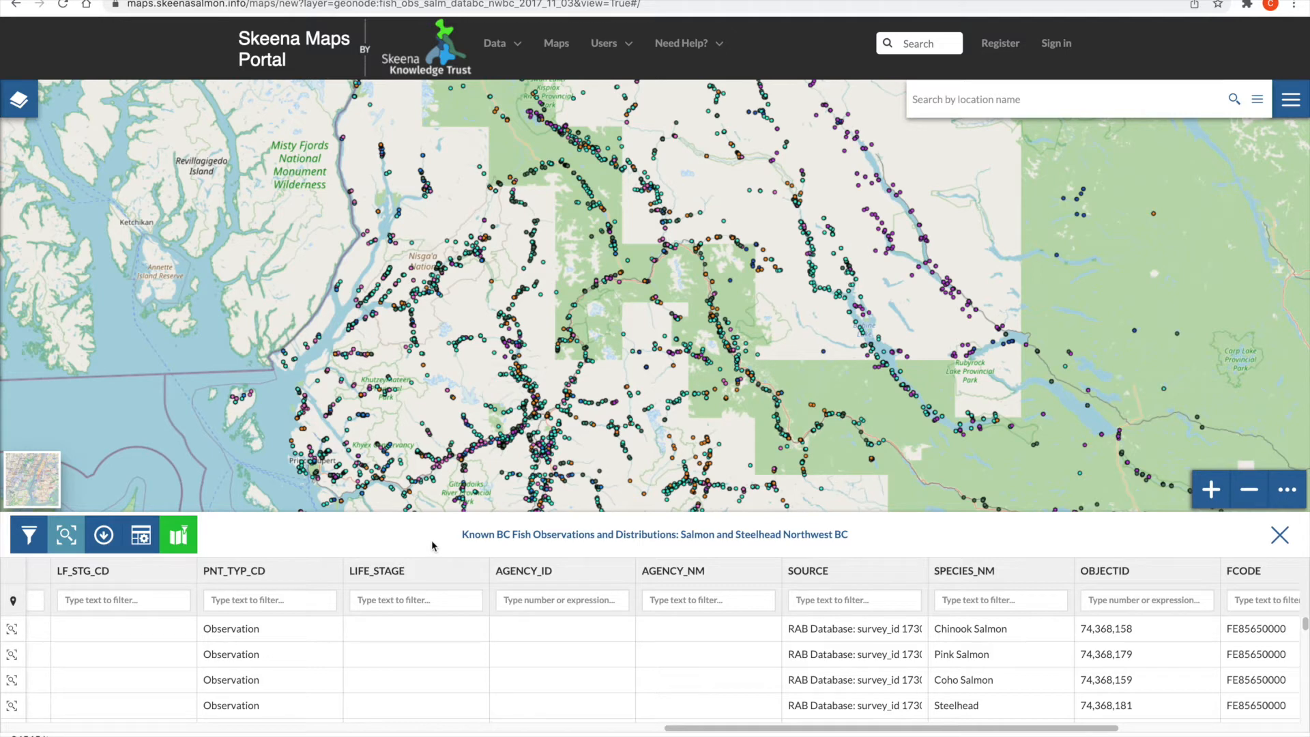
{"action": "left_click", "coordinate": [962, 602]}
{"action": "type", "text": "sockeye"}
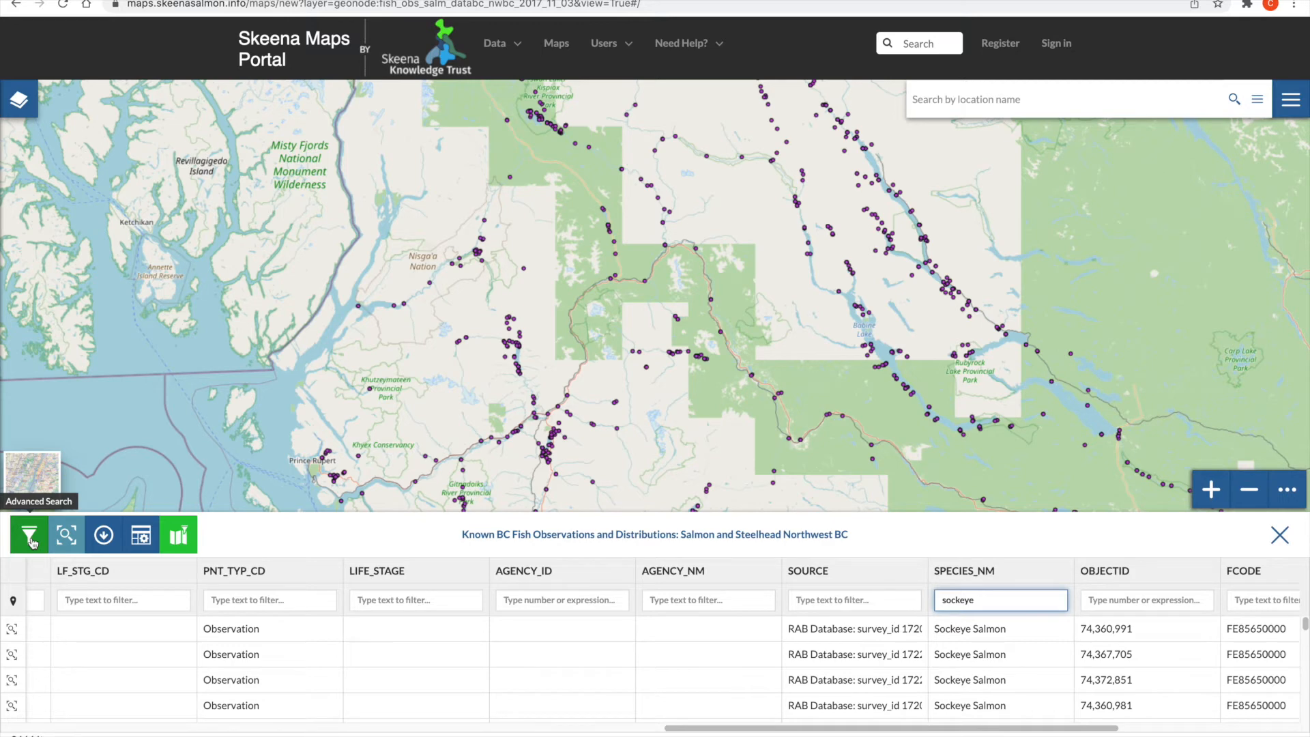
- Open the fish observations layer's filter settings and add two empty attribute conditions
{"action": "left_click", "coordinate": [19, 99]}
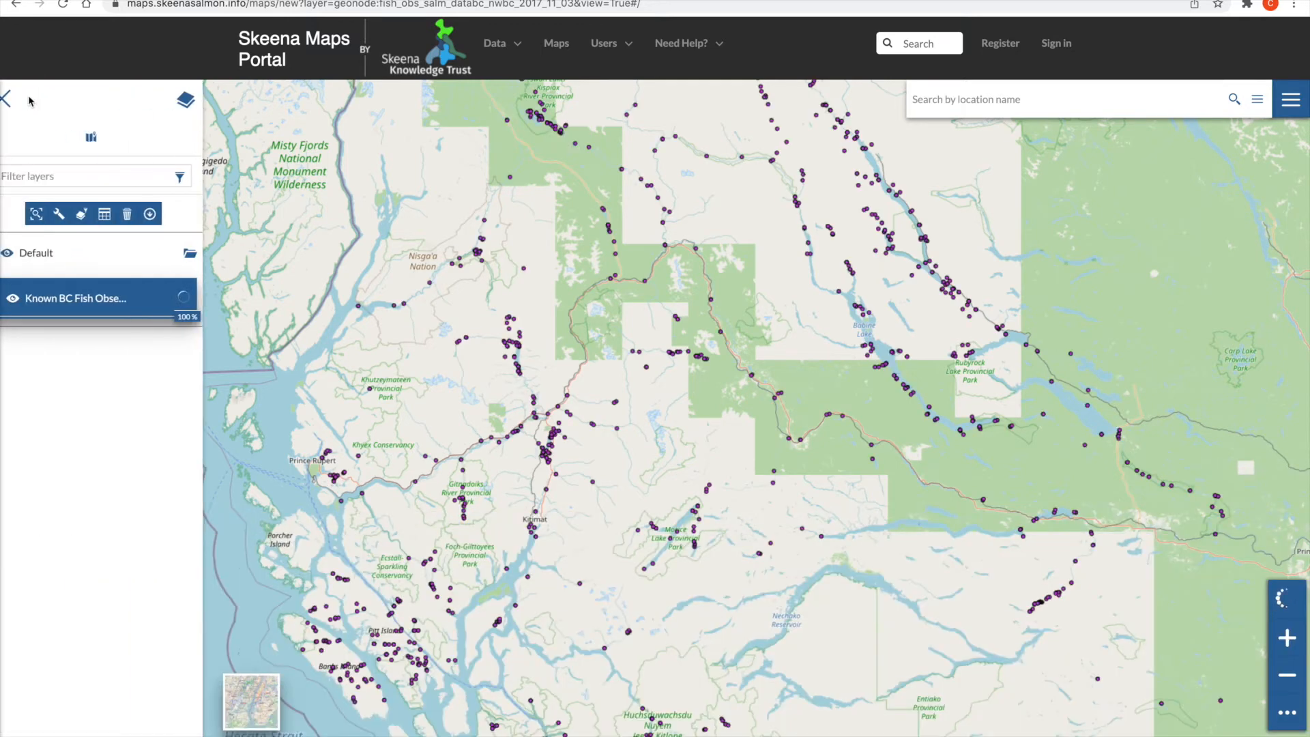
{"action": "left_click", "coordinate": [98, 214]}
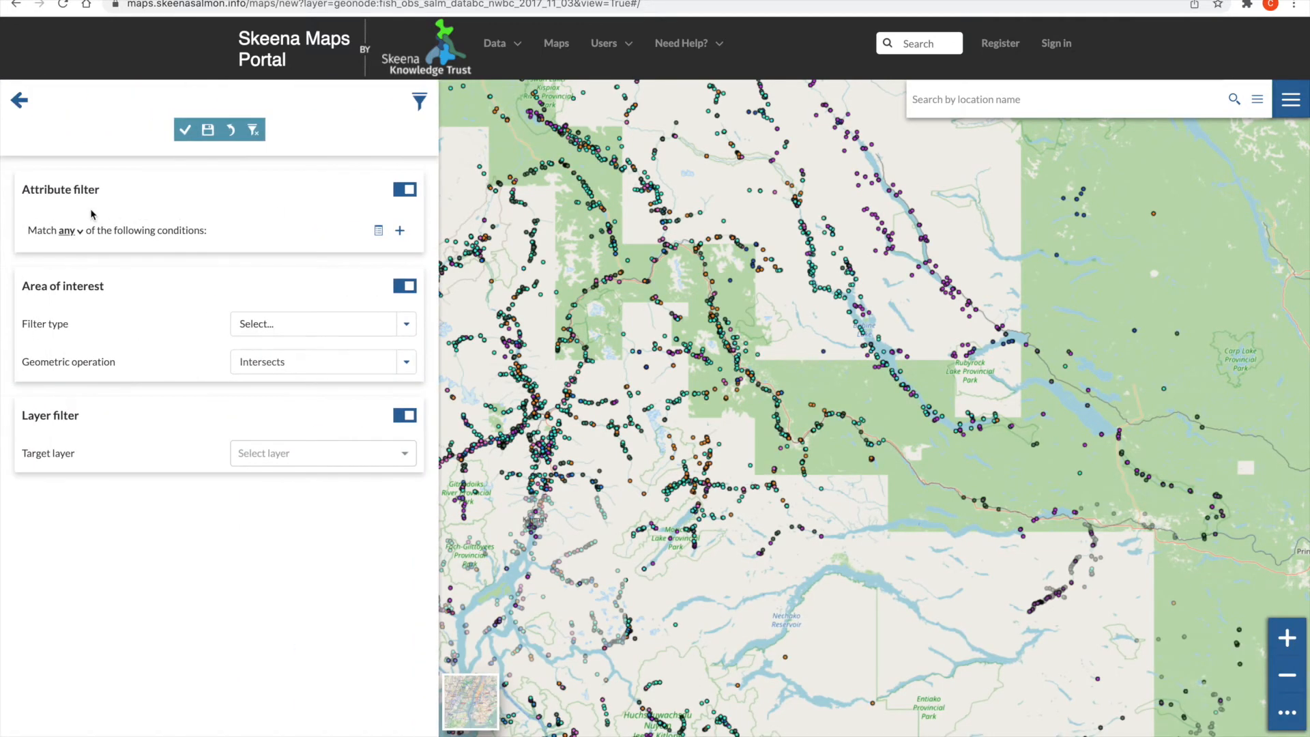
{"action": "left_click", "coordinate": [399, 230]}
{"action": "left_click", "coordinate": [400, 230]}
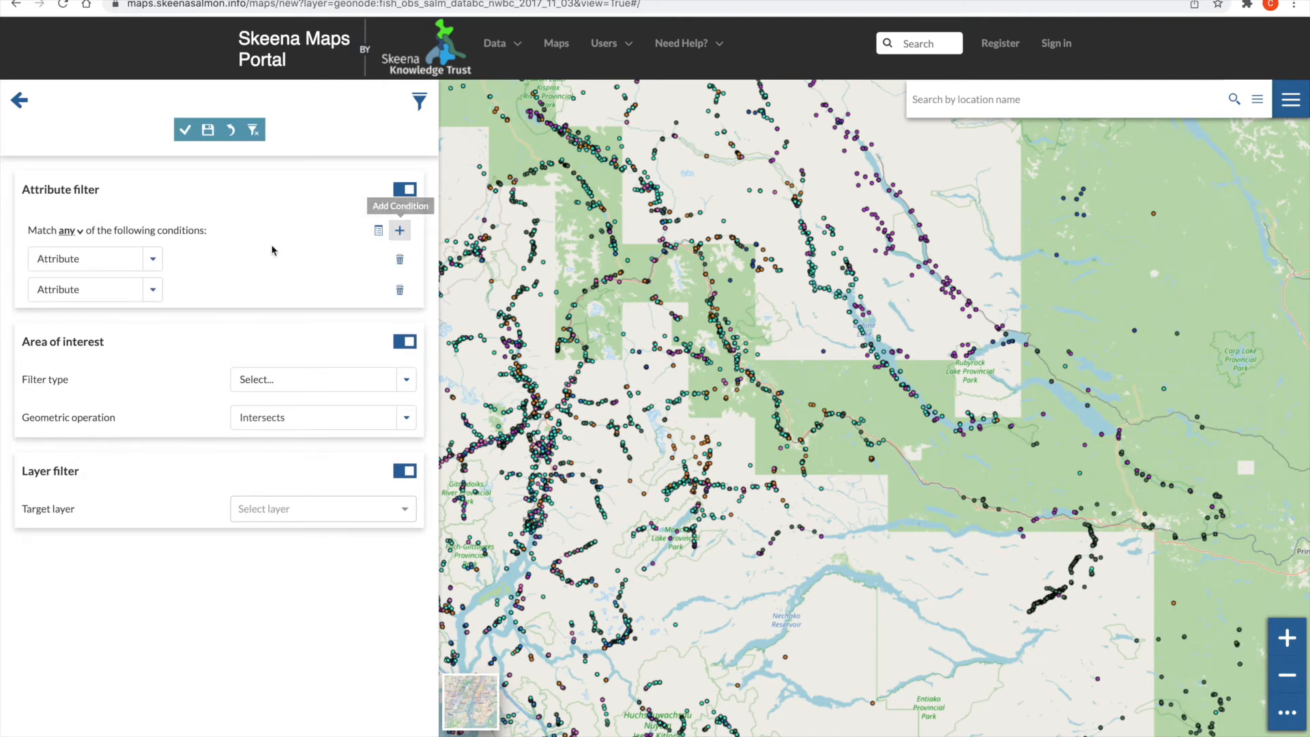
- Set the first attribute condition to SPECIES_NM = Sockeye Salmon
{"action": "left_click", "coordinate": [143, 266]}
{"action": "type", "text": "species"}
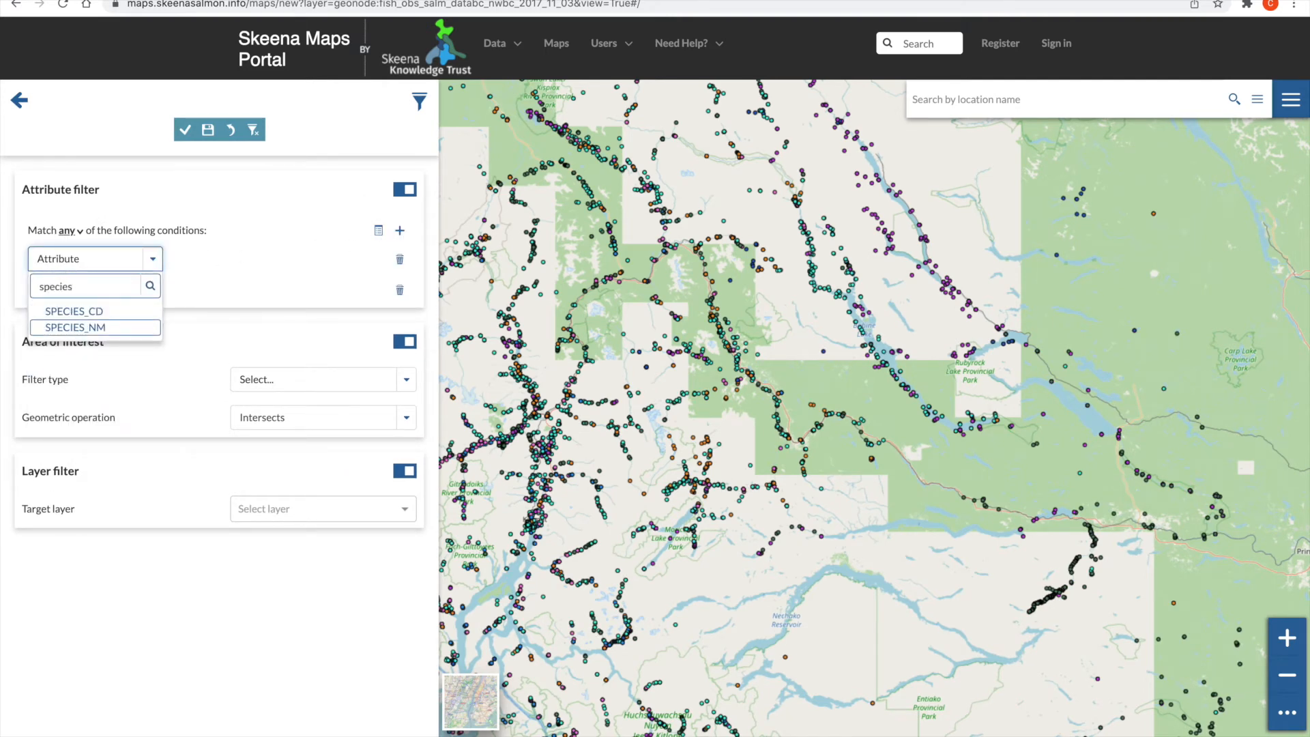
{"action": "left_click", "coordinate": [75, 328]}
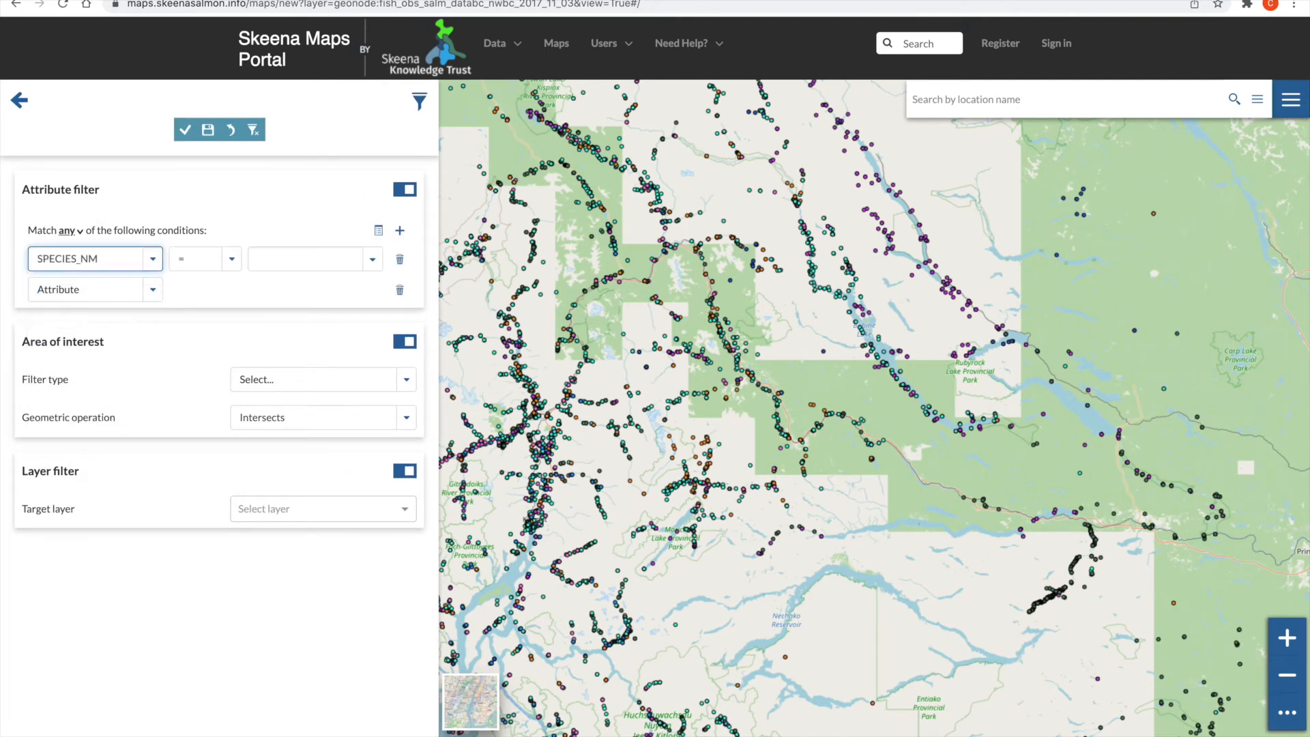
{"action": "left_click", "coordinate": [295, 259]}
{"action": "type", "text": "sockeye"}
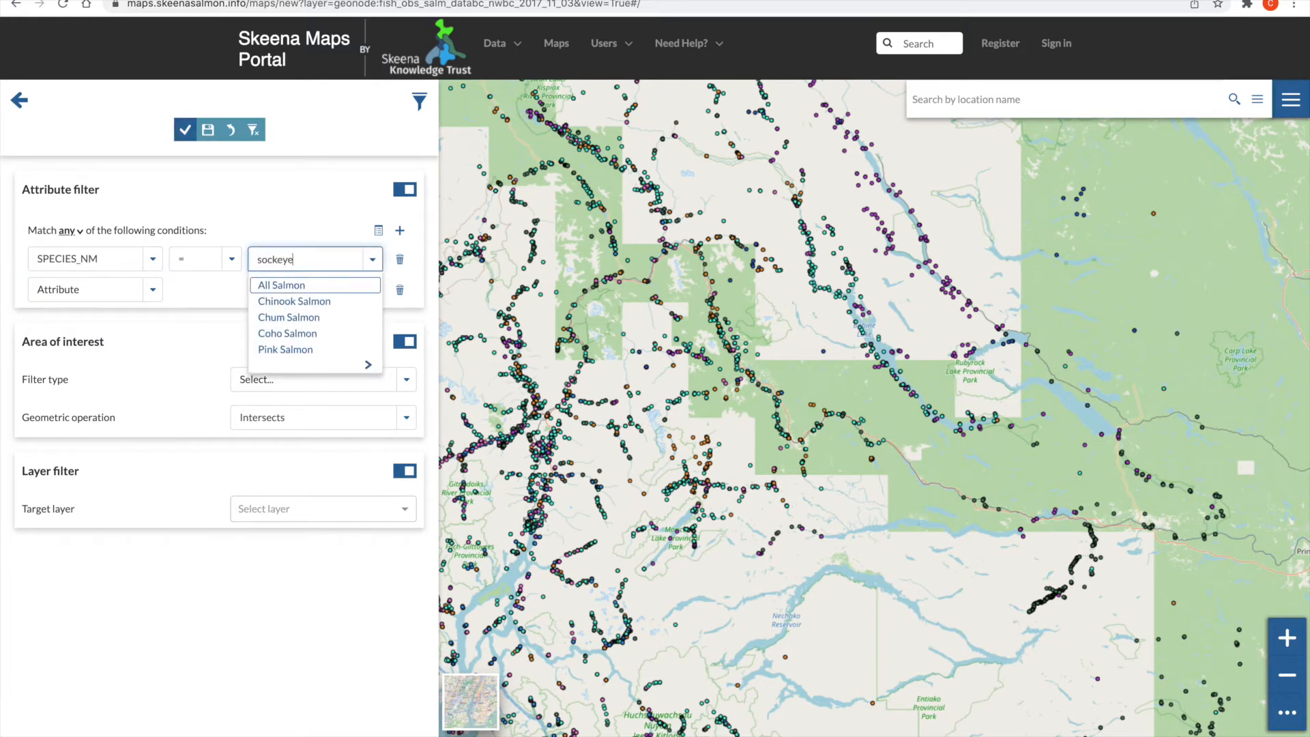
{"action": "left_click", "coordinate": [293, 285]}
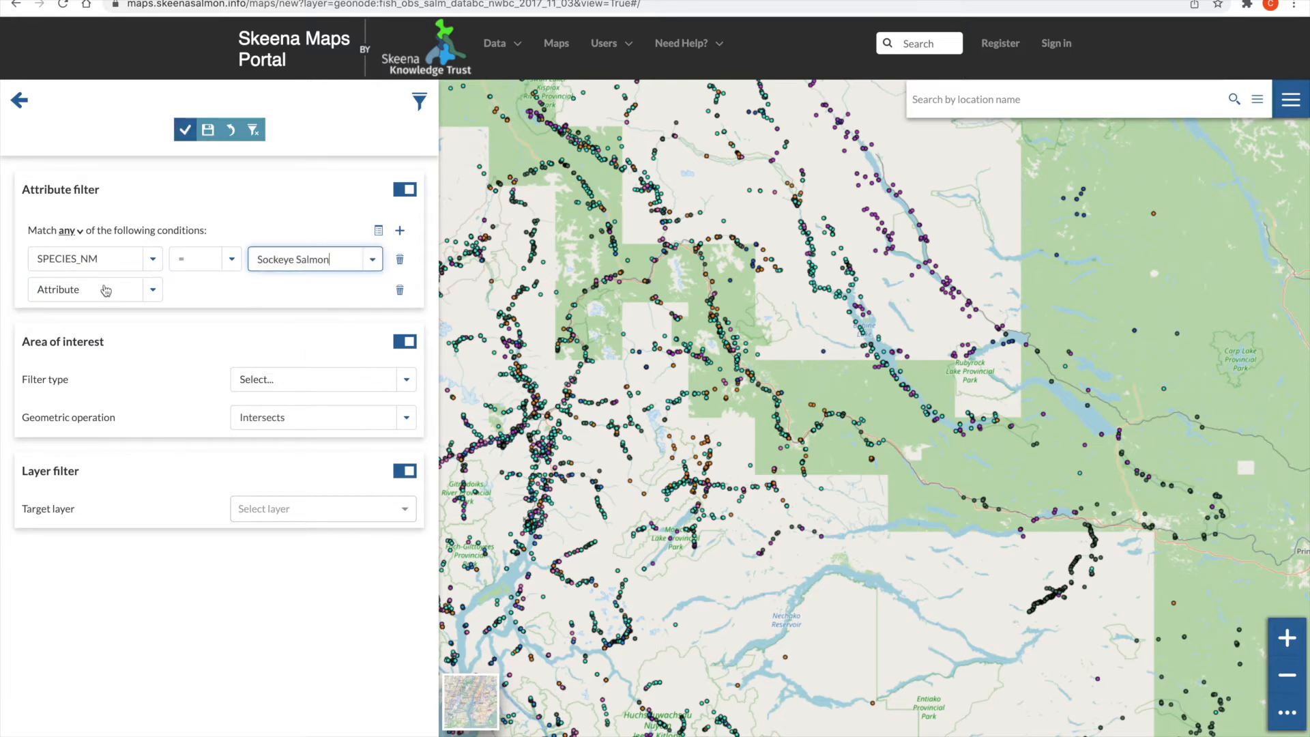
- Set the second attribute condition to SPECIES_NM = Coho Salmon and apply the filter
{"action": "left_click", "coordinate": [106, 291]}
{"action": "type", "text": "species"}
{"action": "key", "text": "Down"}
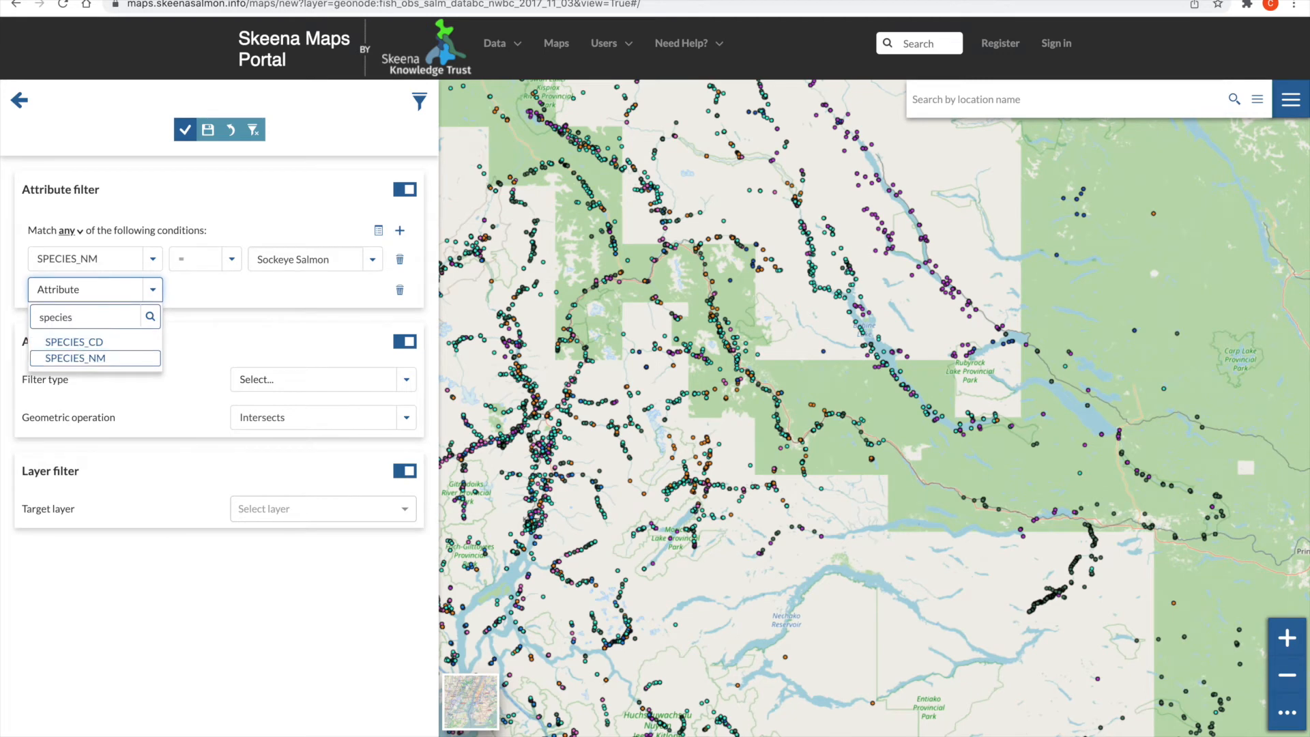
{"action": "key", "text": "Return"}
{"action": "left_click", "coordinate": [258, 289]}
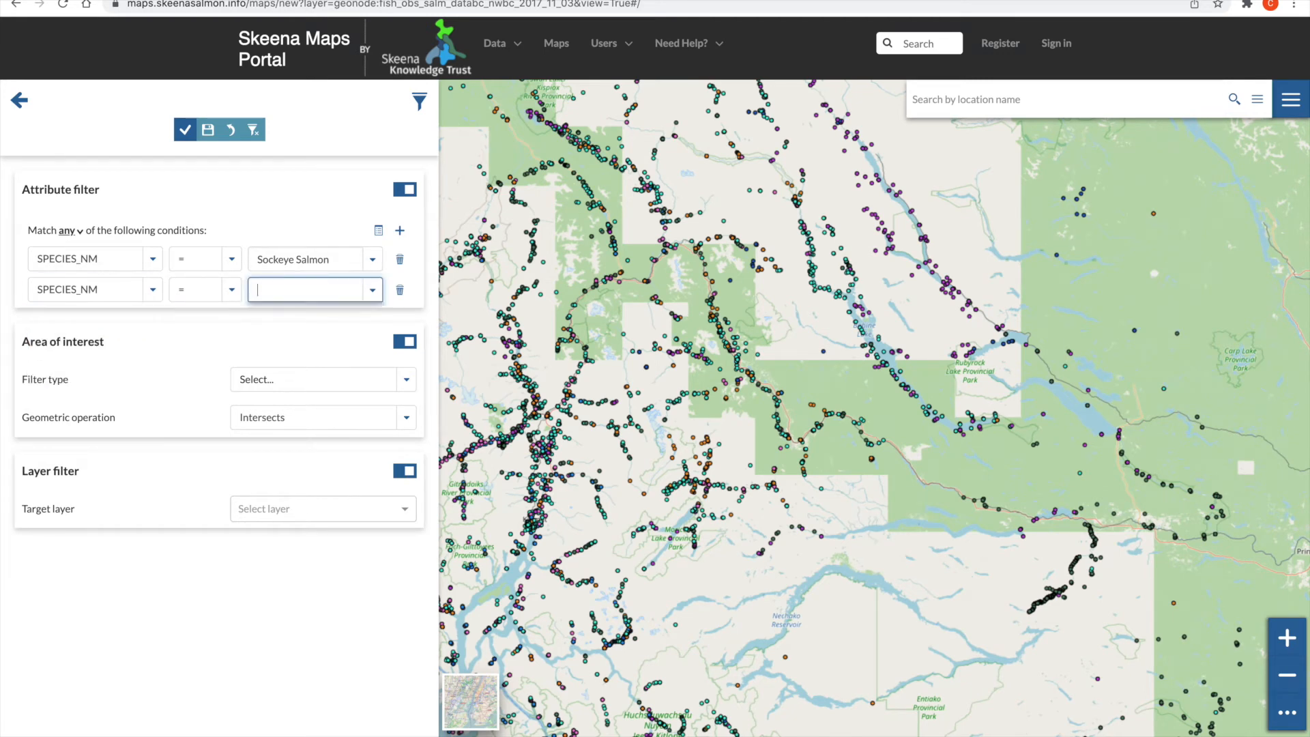
{"action": "type", "text": "coho"}
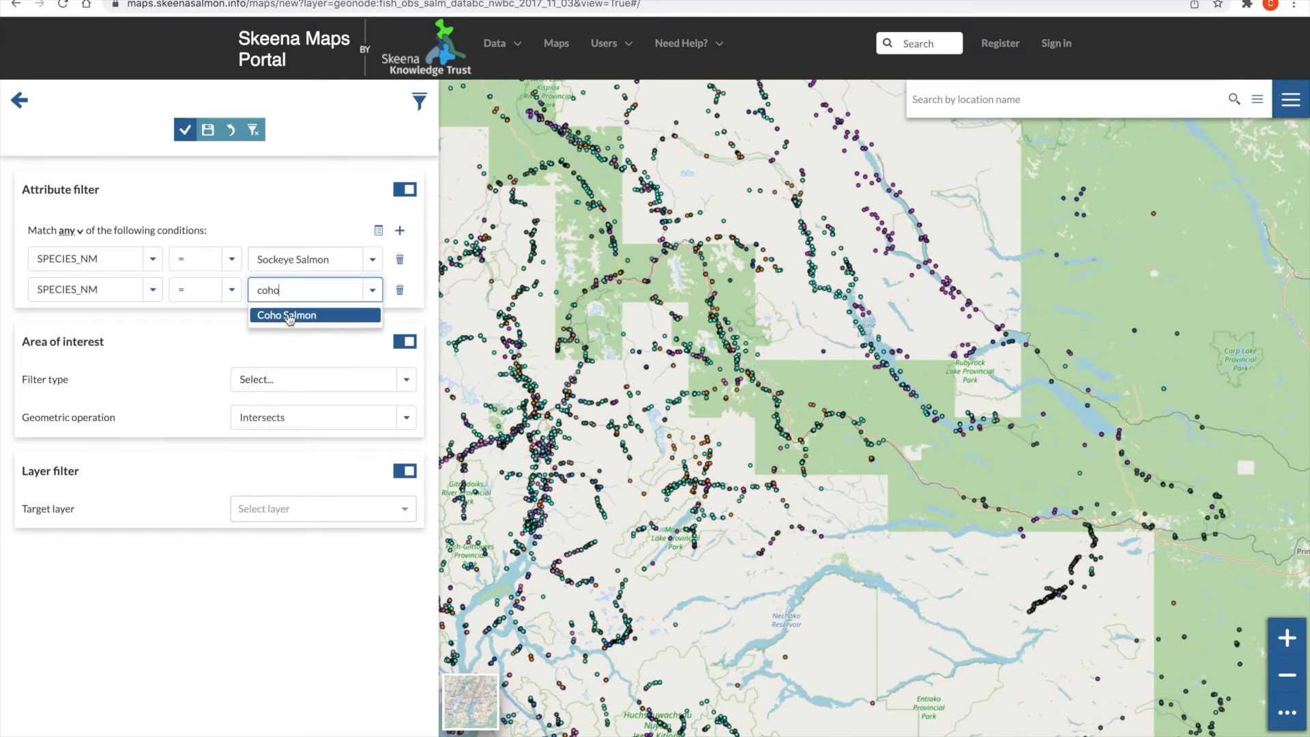
{"action": "key", "text": "Return"}
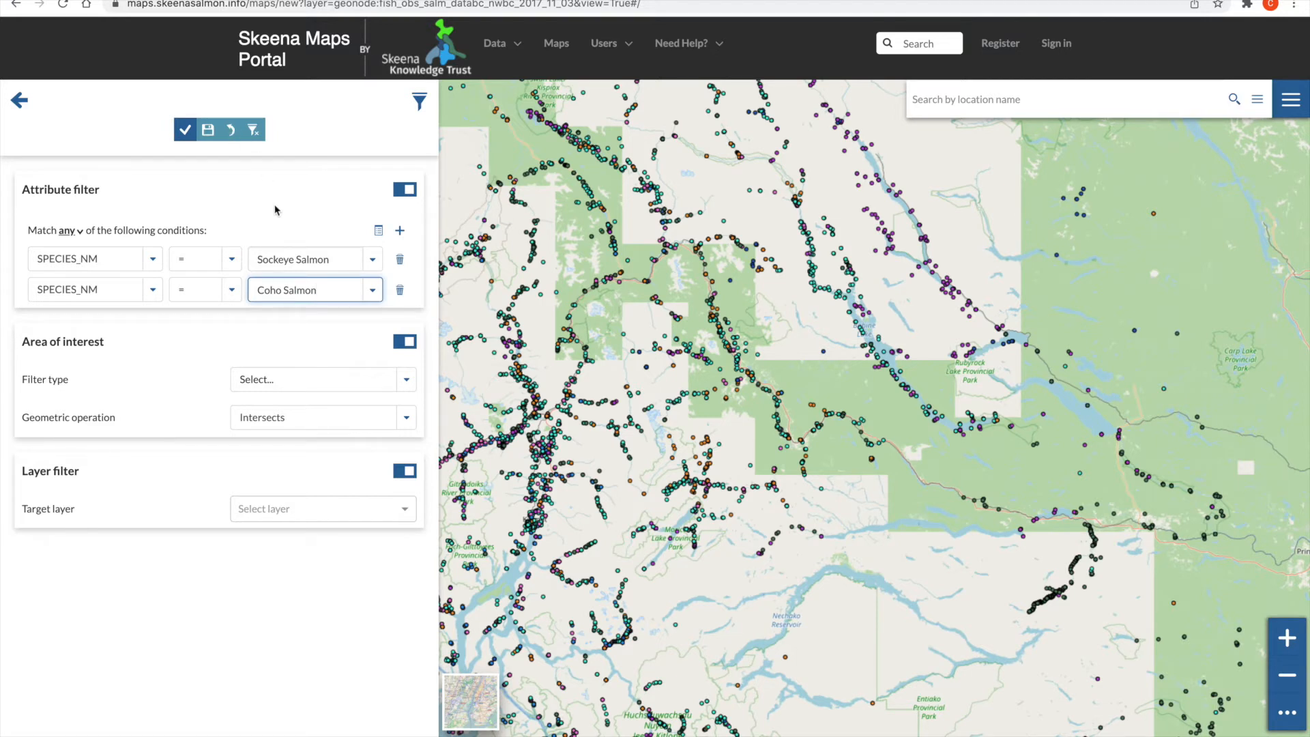
{"action": "left_click", "coordinate": [244, 215]}
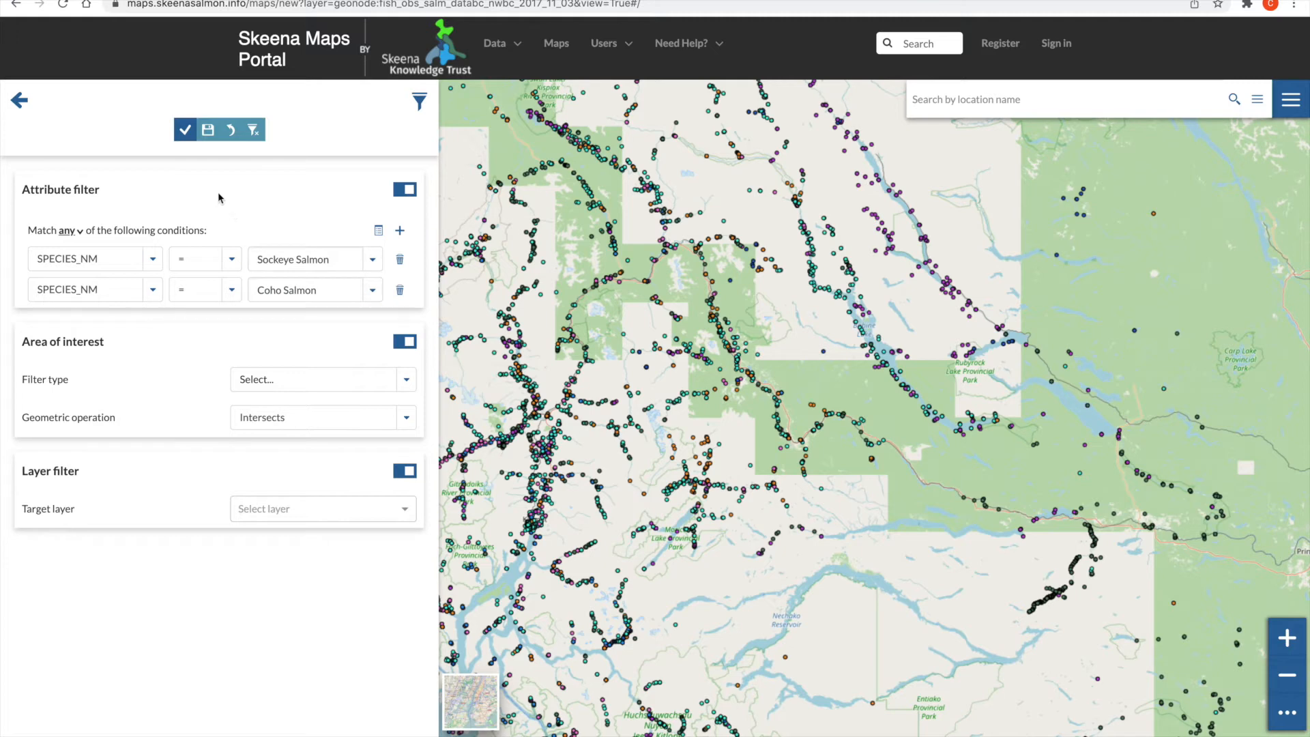
{"action": "left_click", "coordinate": [183, 133]}
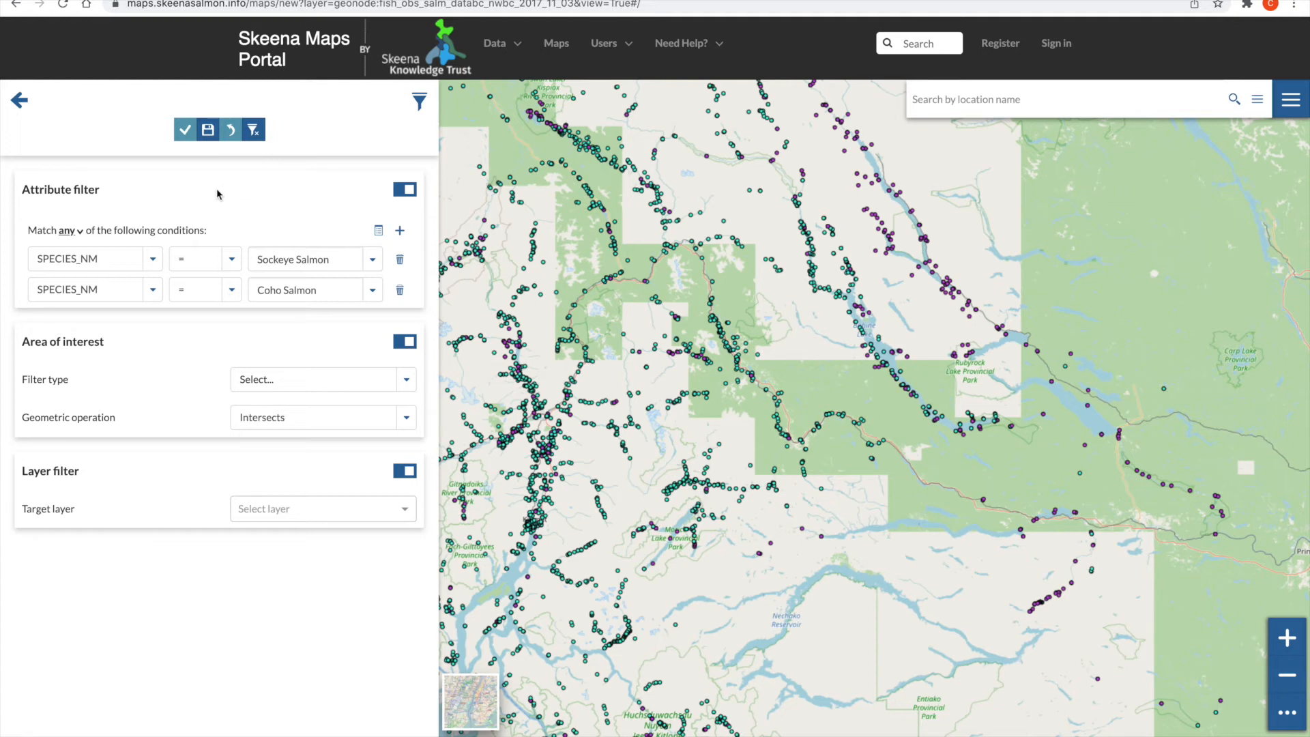
- Switch the attribute filter to match none of the conditions and reapply it
{"action": "left_click", "coordinate": [68, 232]}
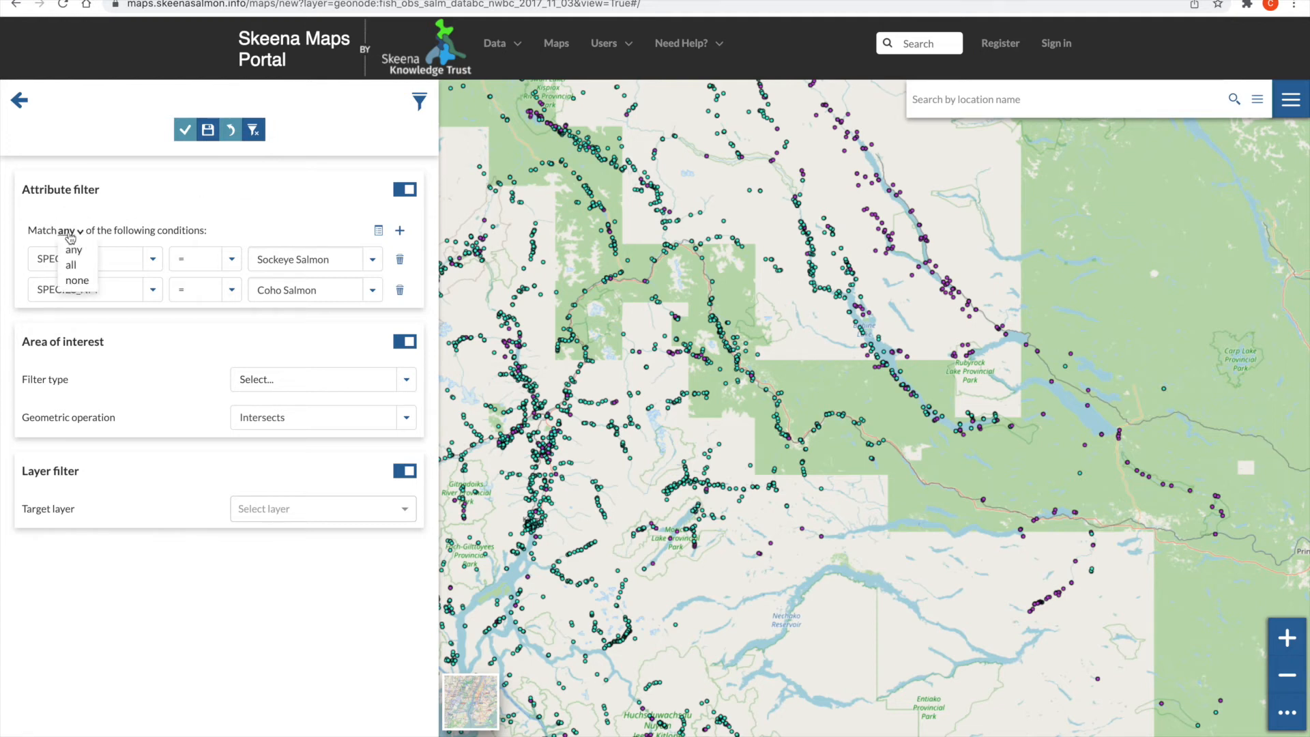
{"action": "left_click", "coordinate": [76, 280]}
{"action": "left_click", "coordinate": [186, 131]}
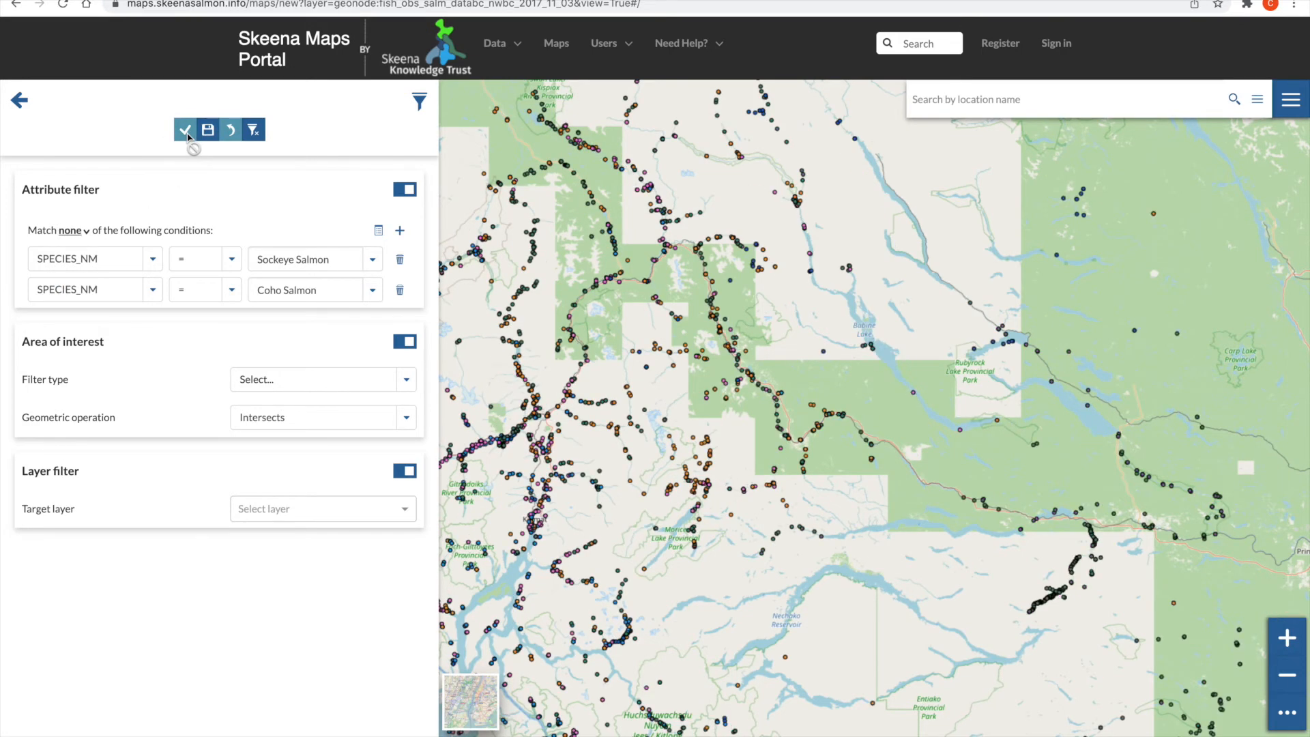
- Clear the species filter and add a new attribute condition on GZTTD_NM
{"action": "left_click", "coordinate": [253, 131]}
{"action": "left_click", "coordinate": [401, 232]}
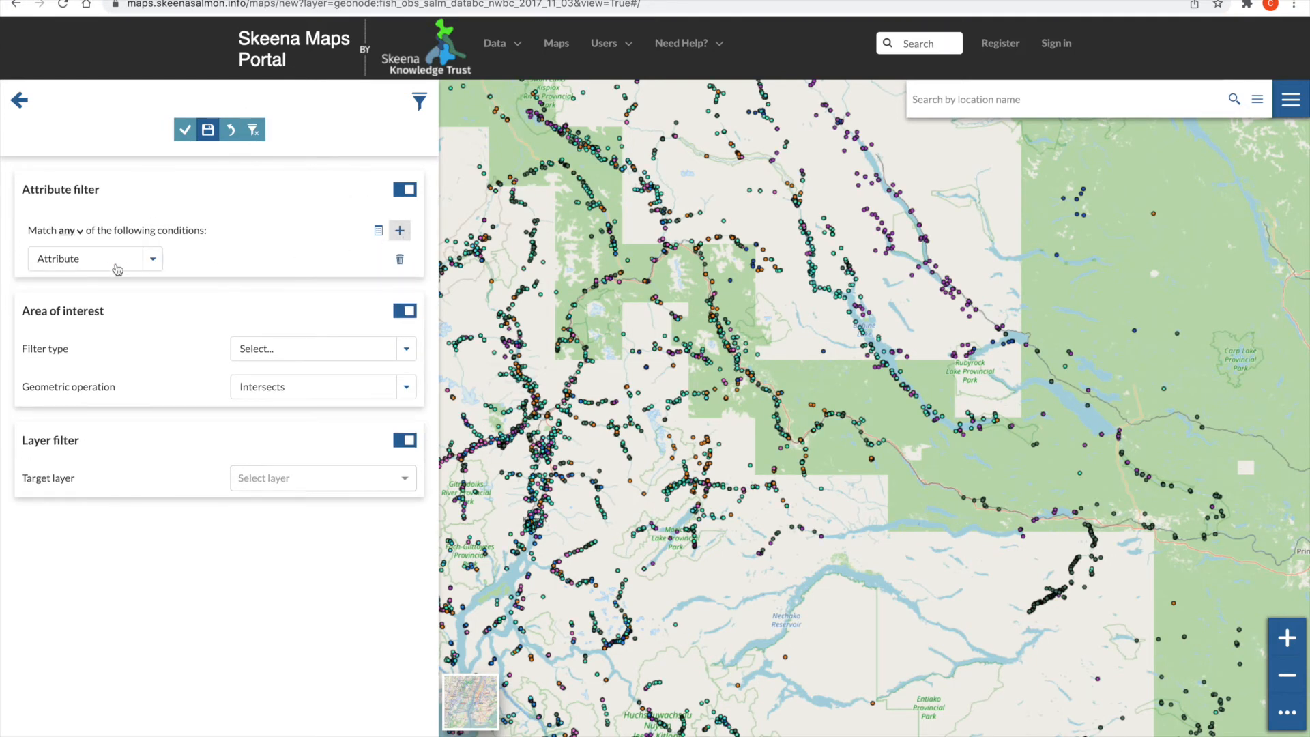
{"action": "left_click", "coordinate": [92, 258]}
{"action": "scroll", "coordinate": [91, 446], "scroll_direction": "down", "scroll_amount": 3}
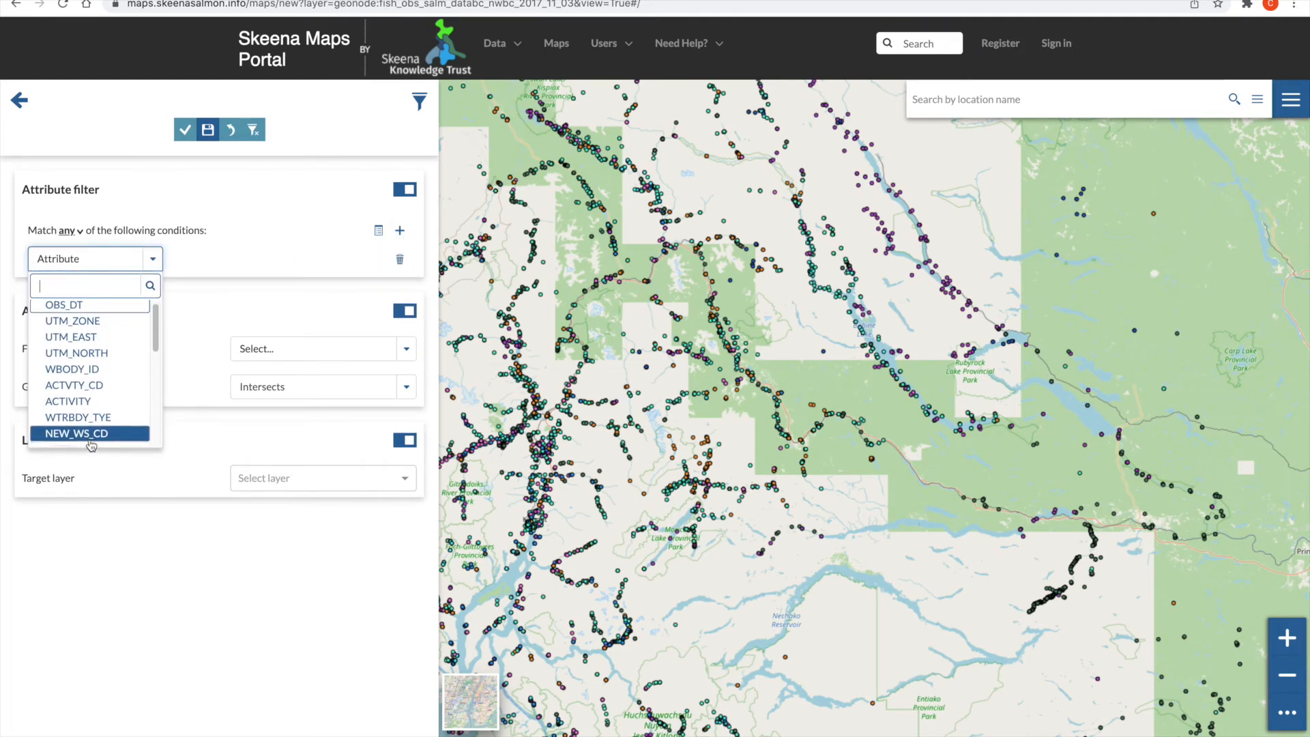
{"action": "left_click", "coordinate": [87, 403]}
- Set the GZTTD_NM condition's value to BULKLEY RIVER and apply the filter
{"action": "left_click", "coordinate": [281, 256]}
{"action": "type", "text": "bulkl"}
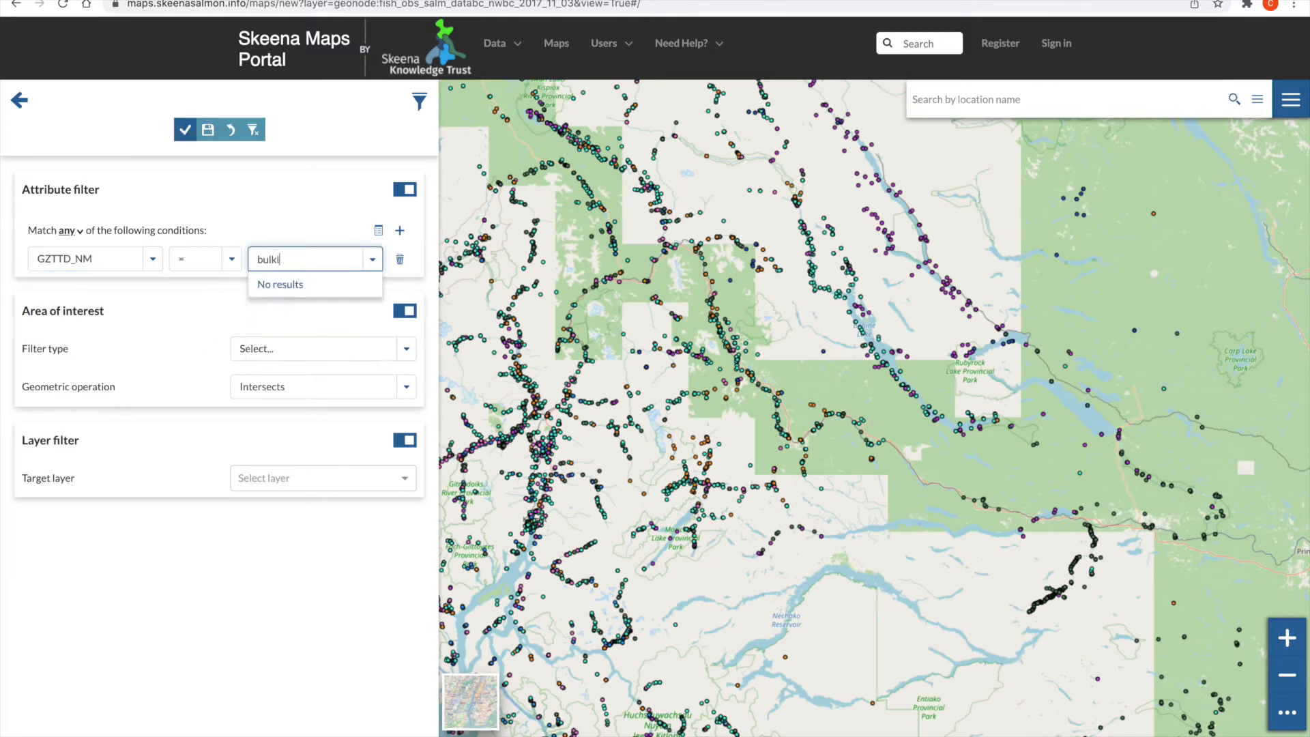
{"action": "type", "text": "ey river"}
{"action": "left_click", "coordinate": [281, 285]}
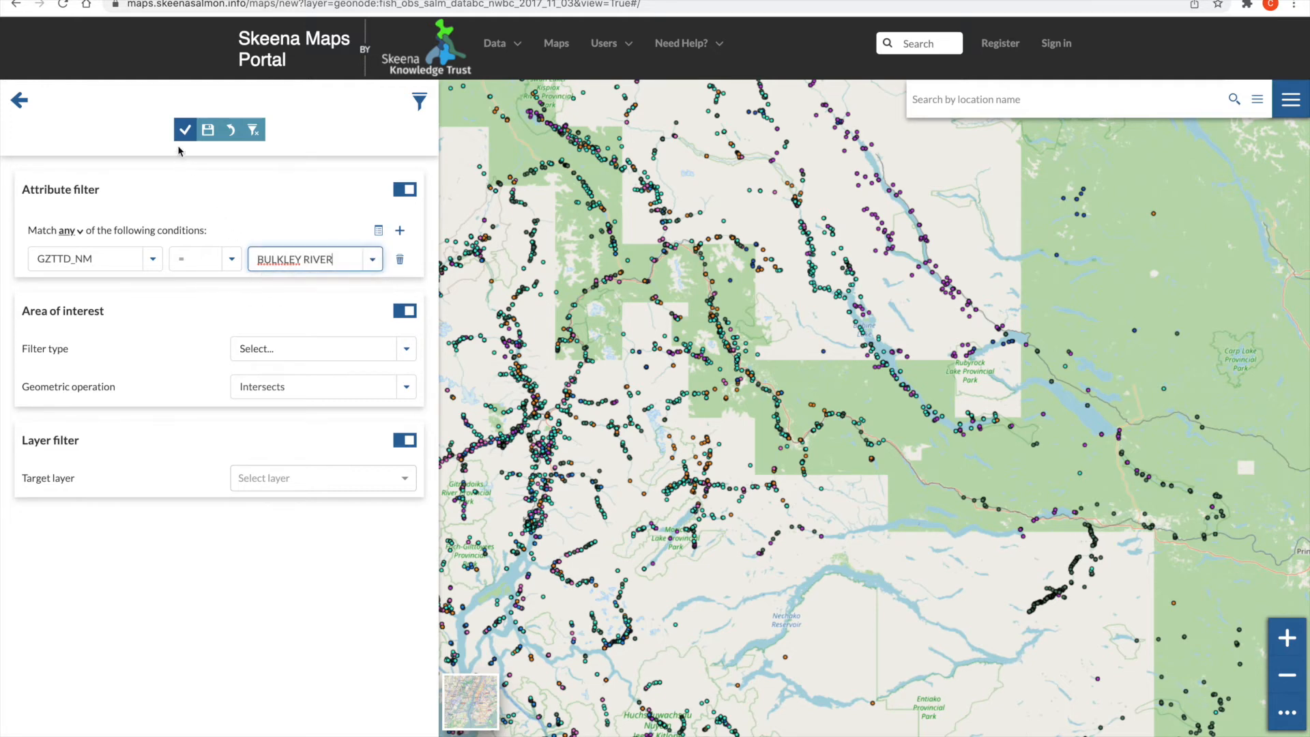
{"action": "left_click", "coordinate": [184, 131]}
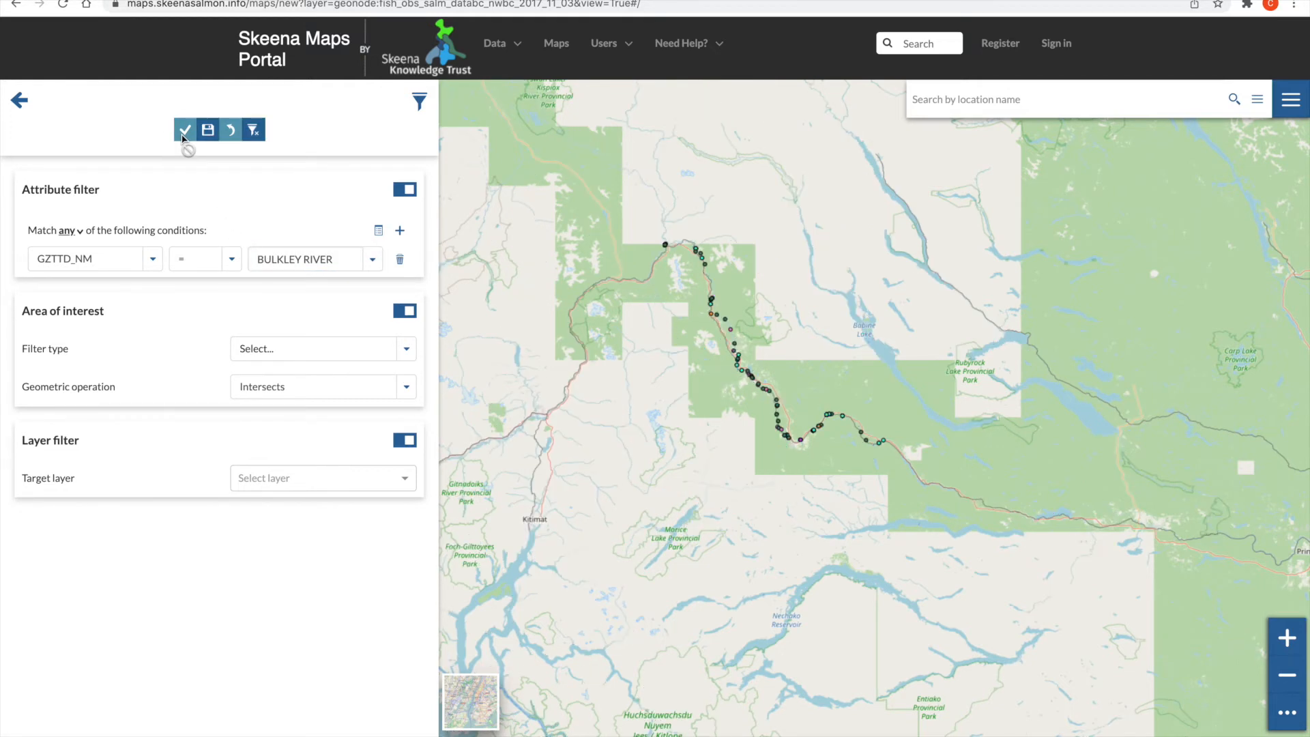
- Clear the river name filter and set the area of interest filter type to Circle for the Bulkley River area south of Smithers
{"action": "left_click", "coordinate": [252, 131]}
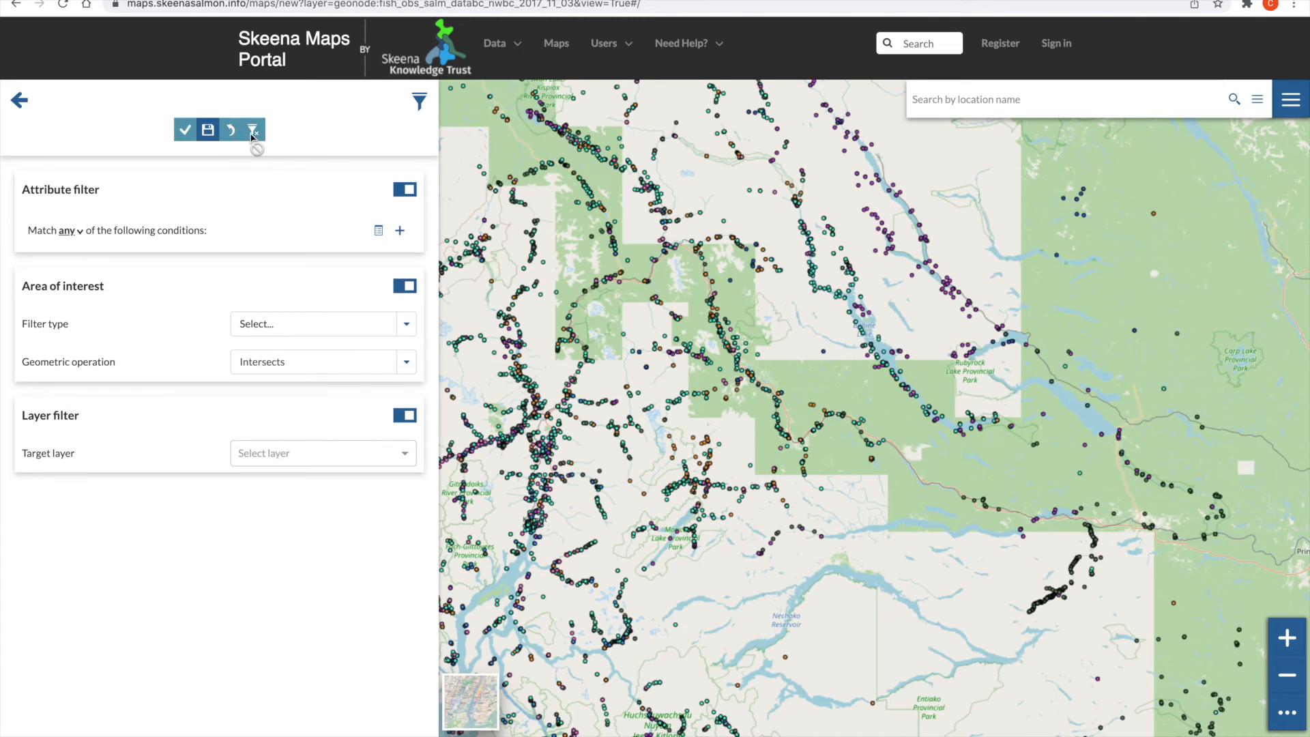
{"action": "left_click", "coordinate": [404, 326]}
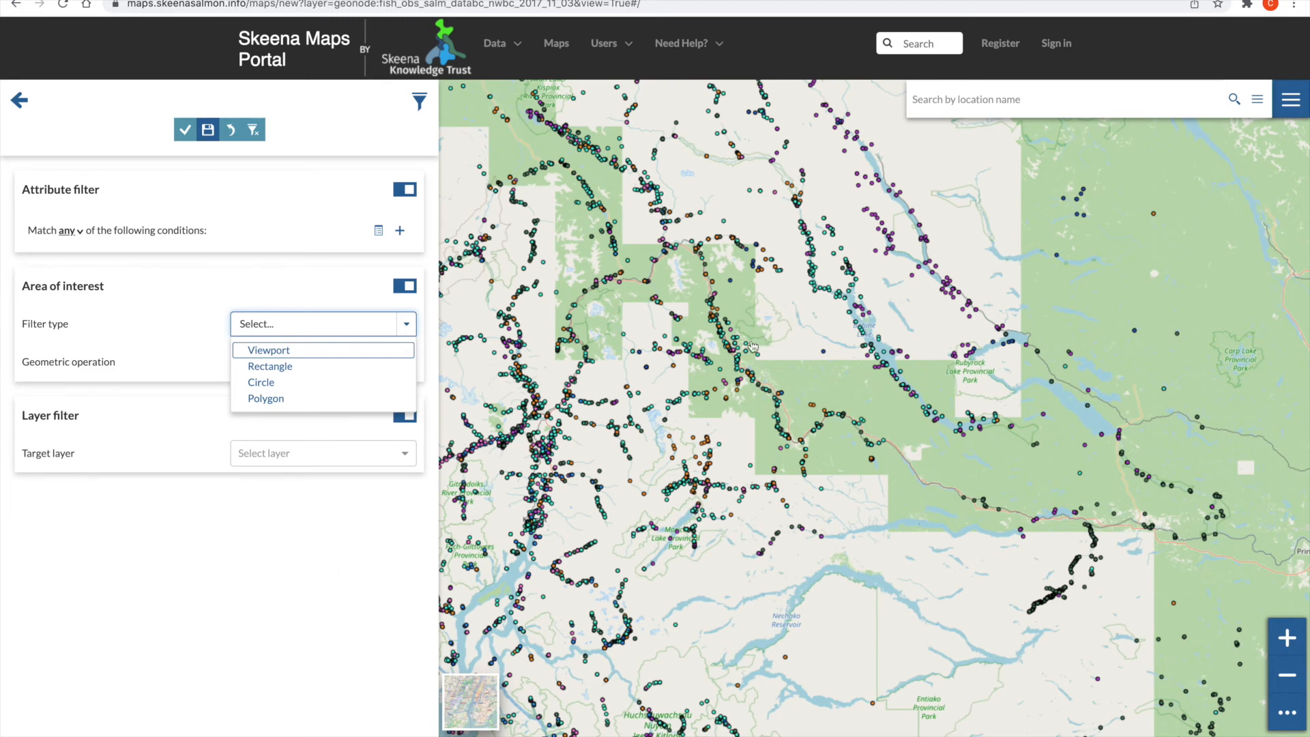
{"action": "scroll", "coordinate": [749, 352], "scroll_direction": "up", "scroll_amount": 3}
{"action": "scroll", "coordinate": [689, 437], "scroll_direction": "up", "scroll_amount": 1}
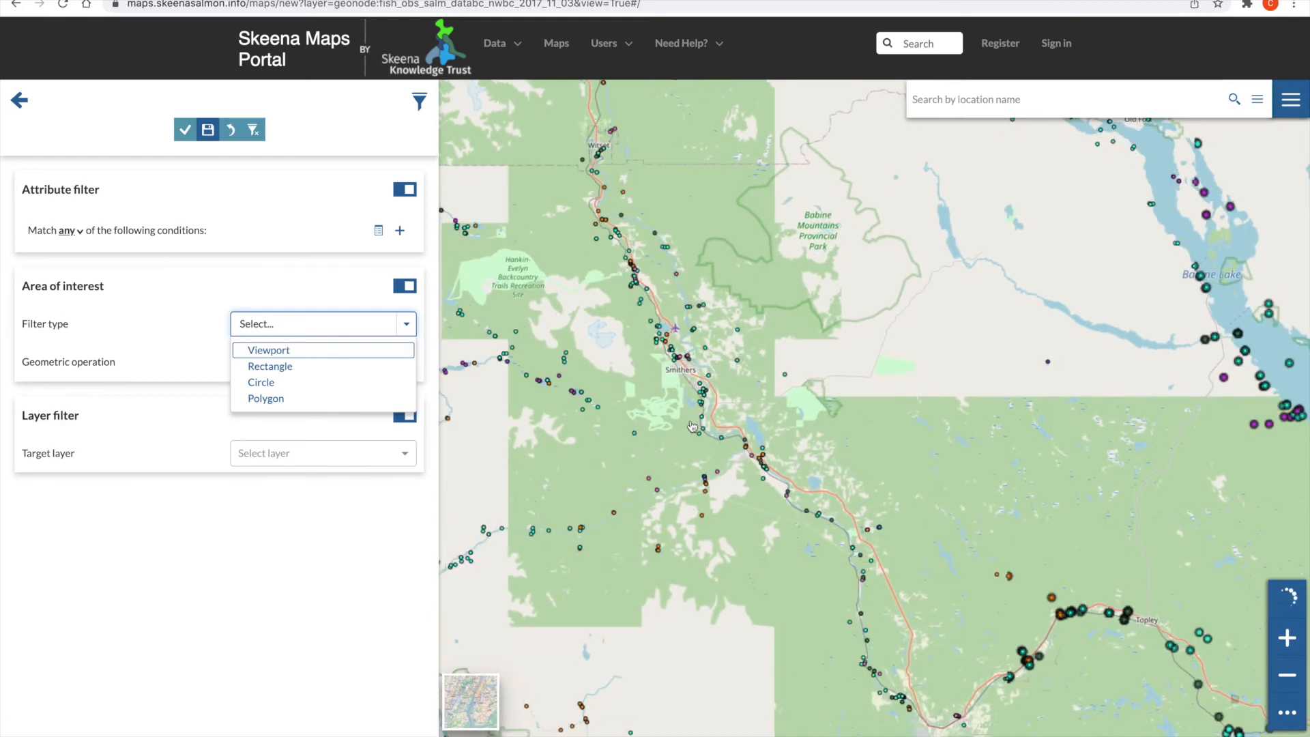
{"action": "scroll", "coordinate": [692, 427], "scroll_direction": "up", "scroll_amount": 2}
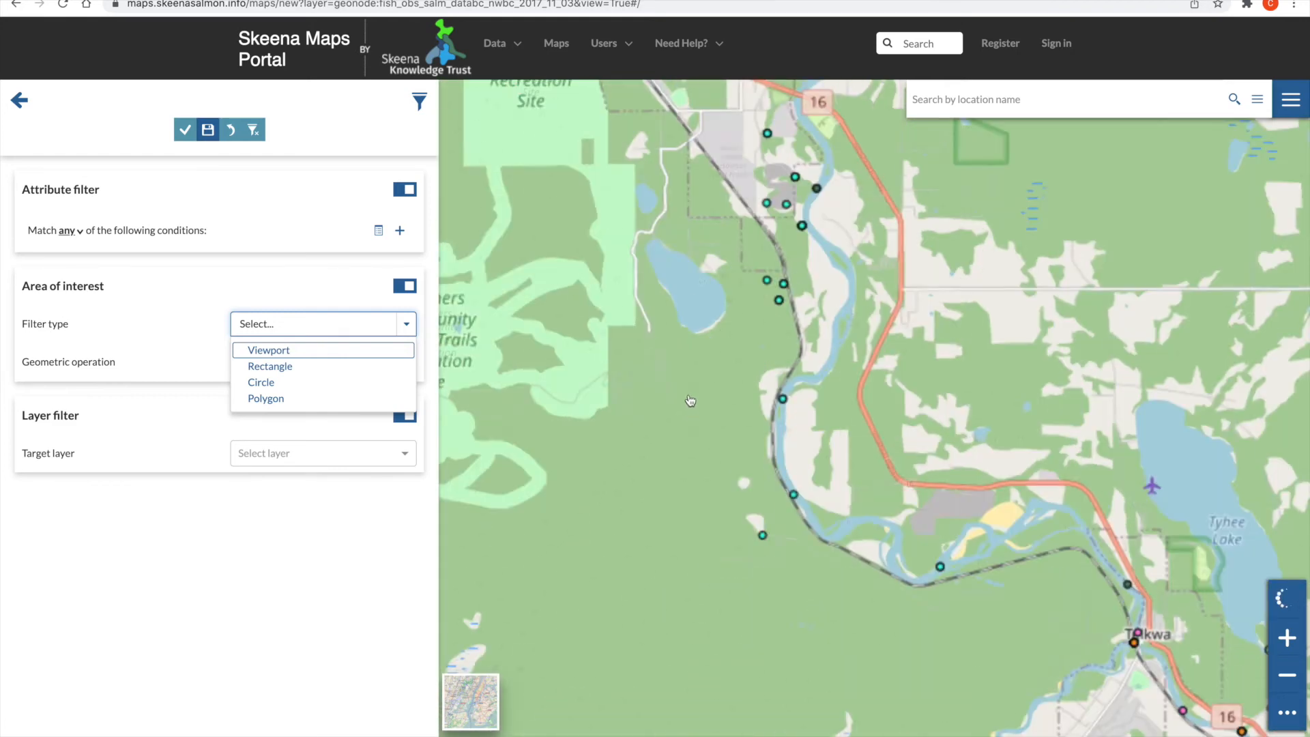
{"action": "left_click_drag", "start_coordinate": [695, 412], "coordinate": [719, 498]}
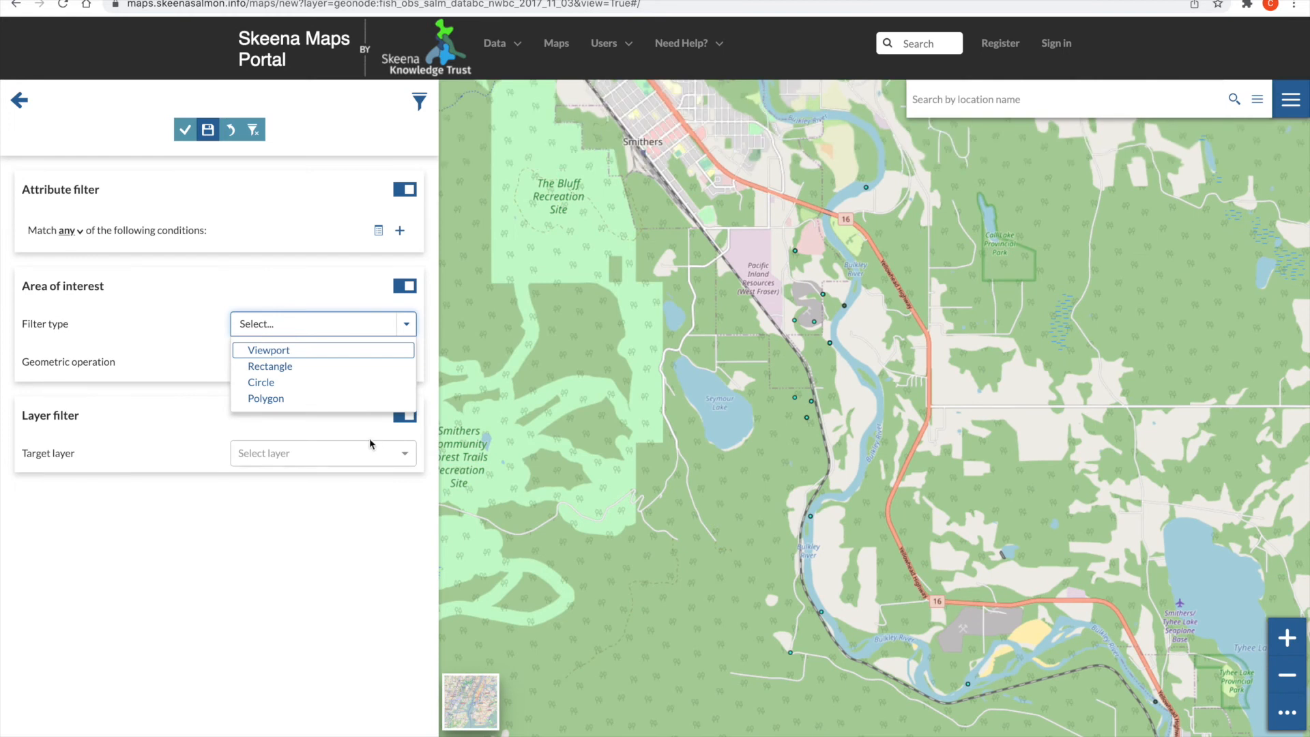
{"action": "left_click", "coordinate": [292, 384]}
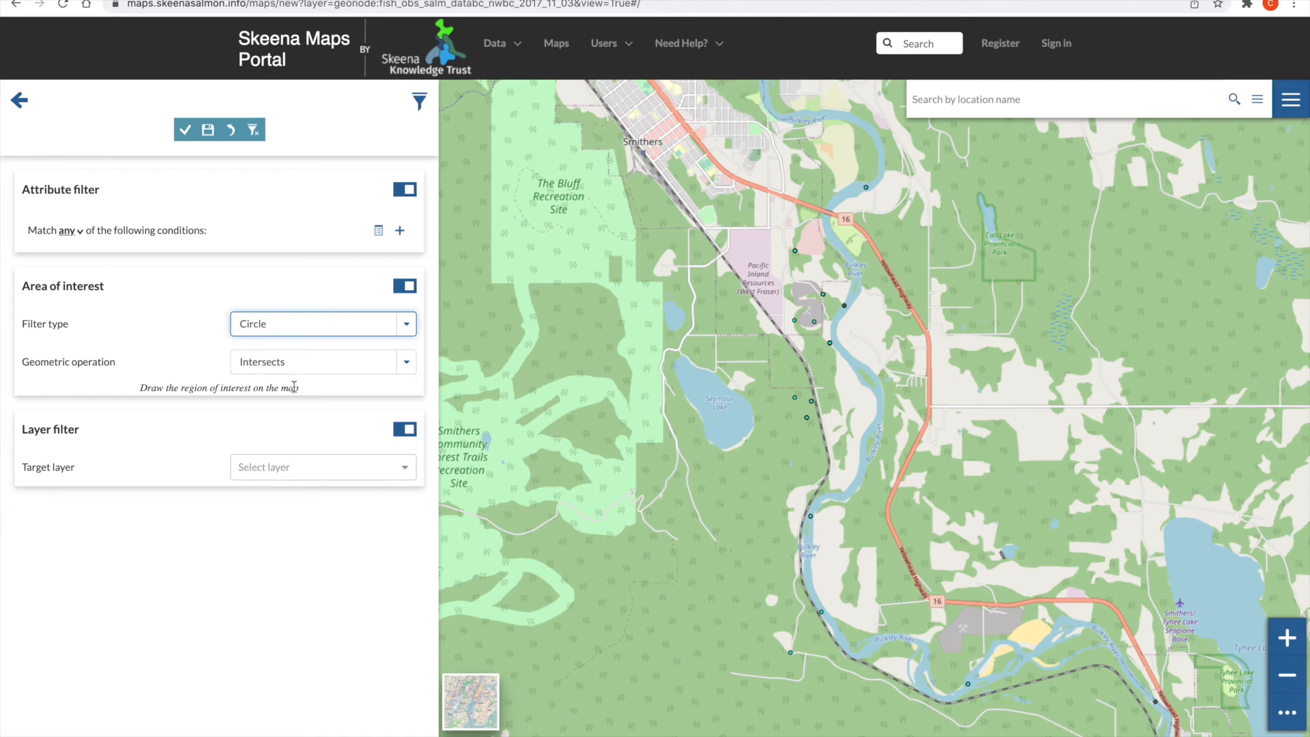
- Draw a circular region of interest centred on Seymour Lake, south of Smithers, and set its radius to 5,000 m
{"action": "left_click", "coordinate": [717, 407]}
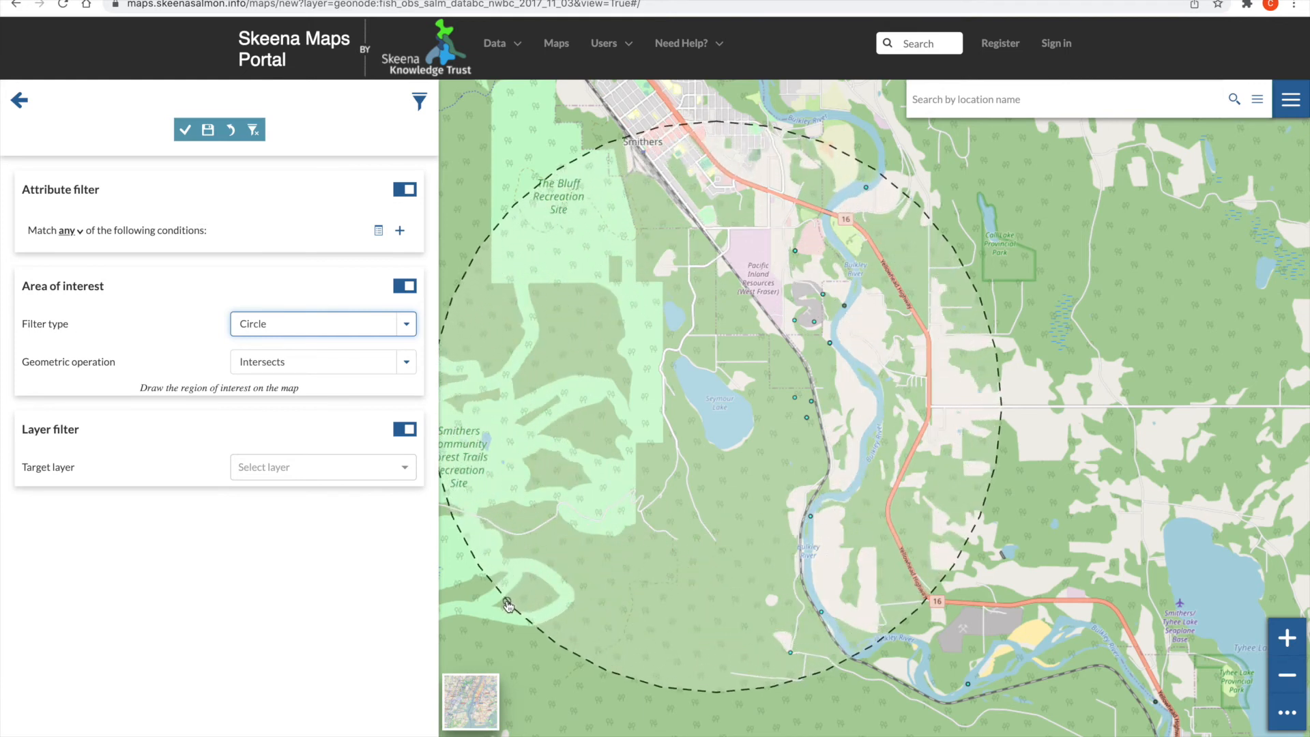
{"action": "left_click", "coordinate": [509, 606]}
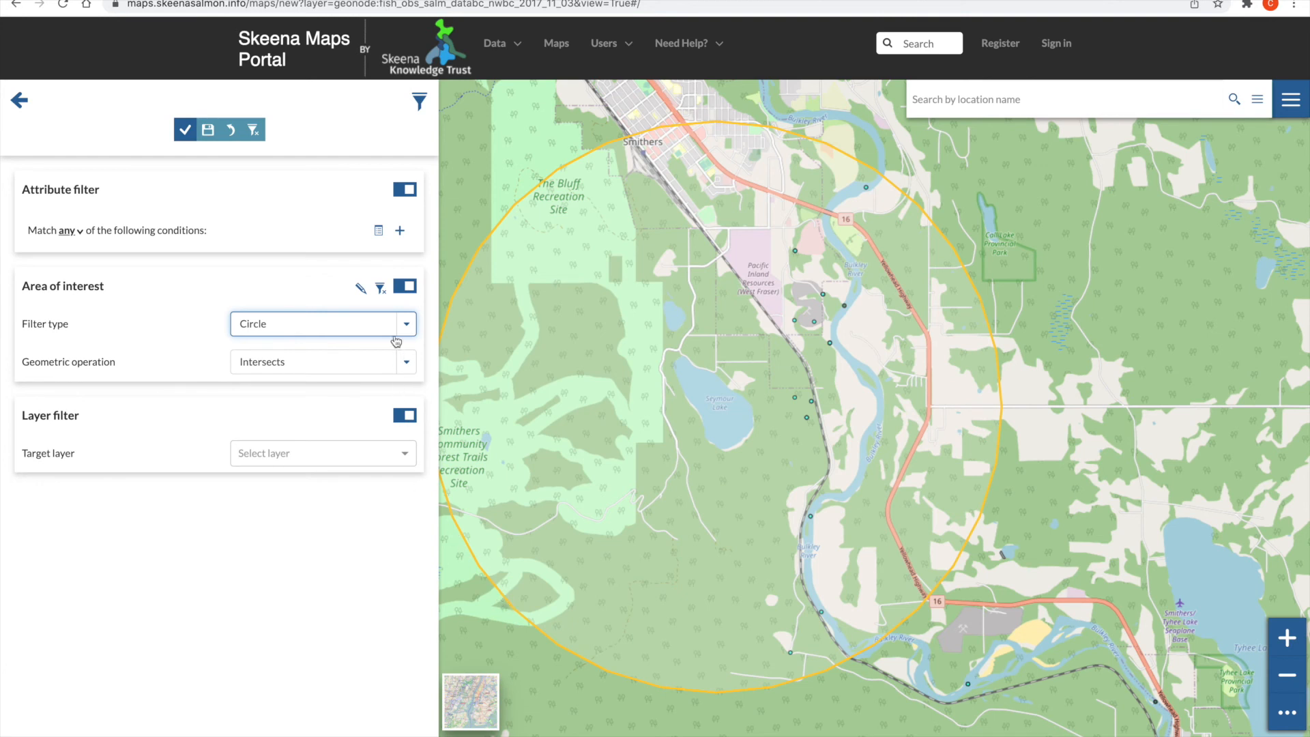
{"action": "left_click", "coordinate": [361, 288]}
{"action": "double_click", "coordinate": [240, 483]}
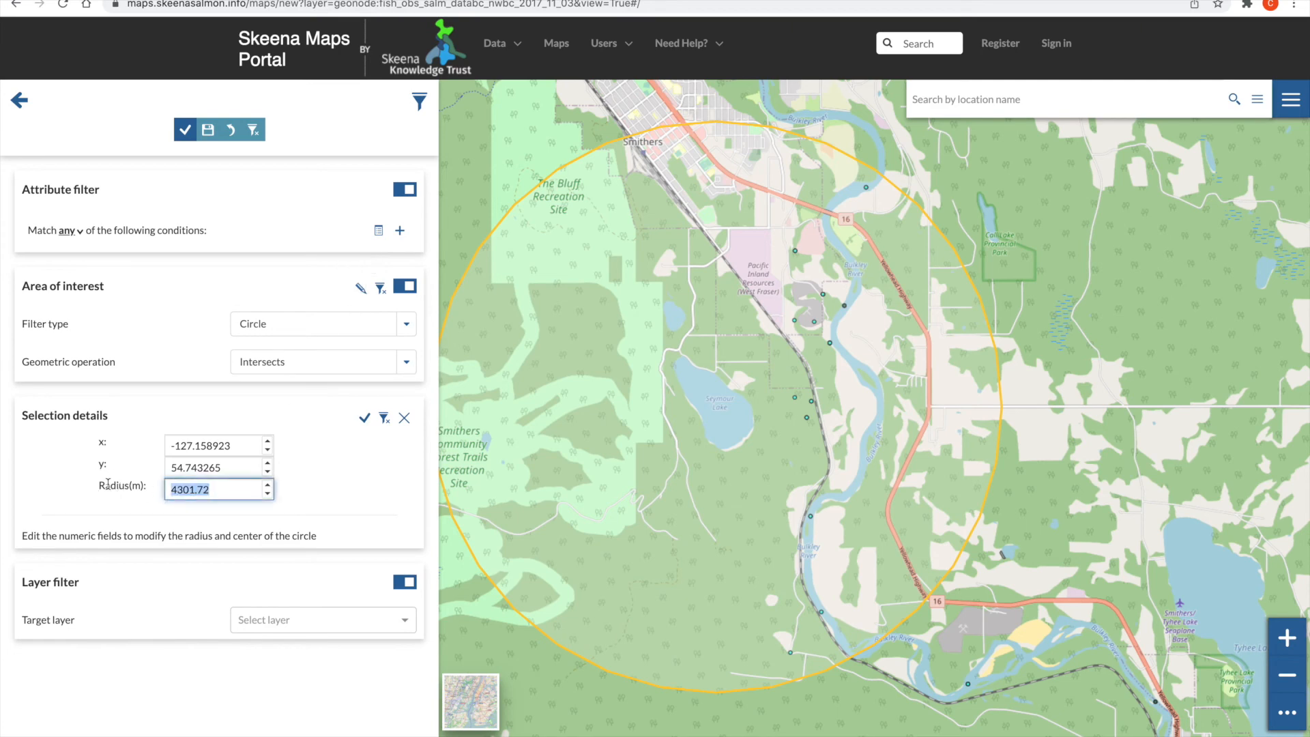
{"action": "type", "text": "5,000"}
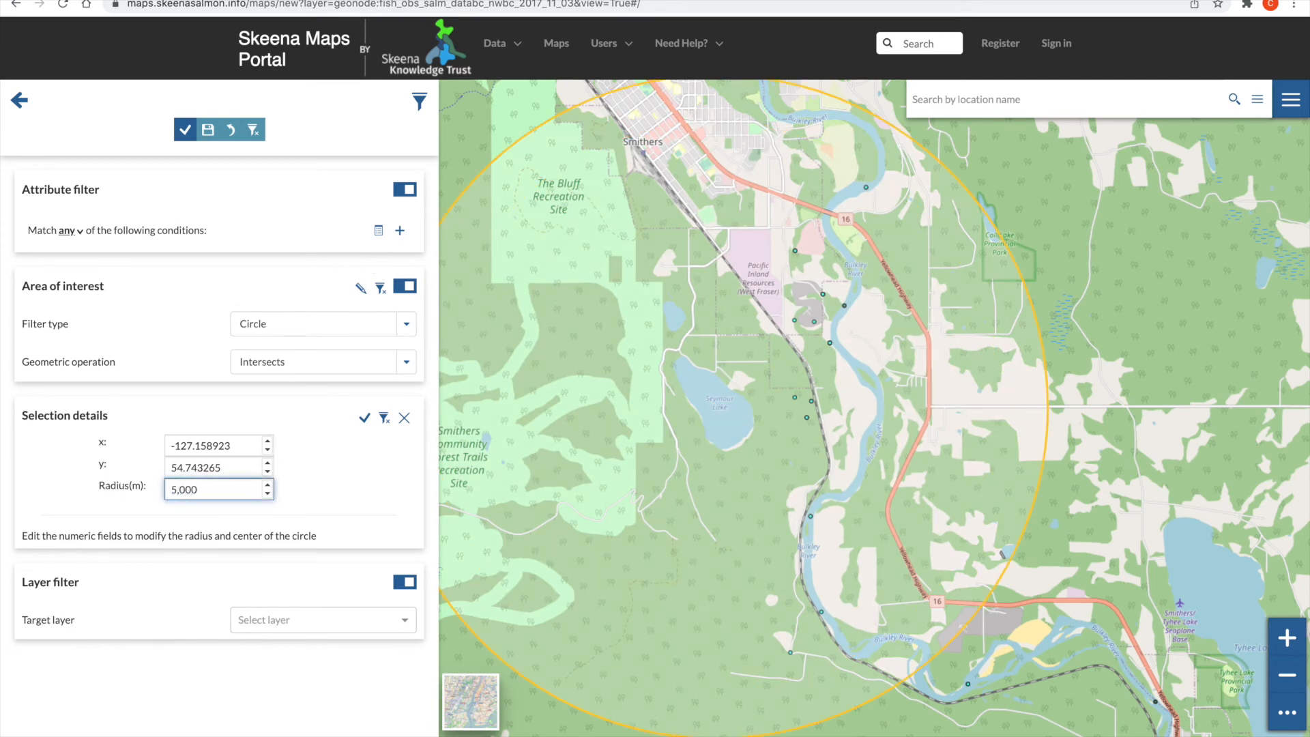
{"action": "left_click", "coordinate": [314, 495]}
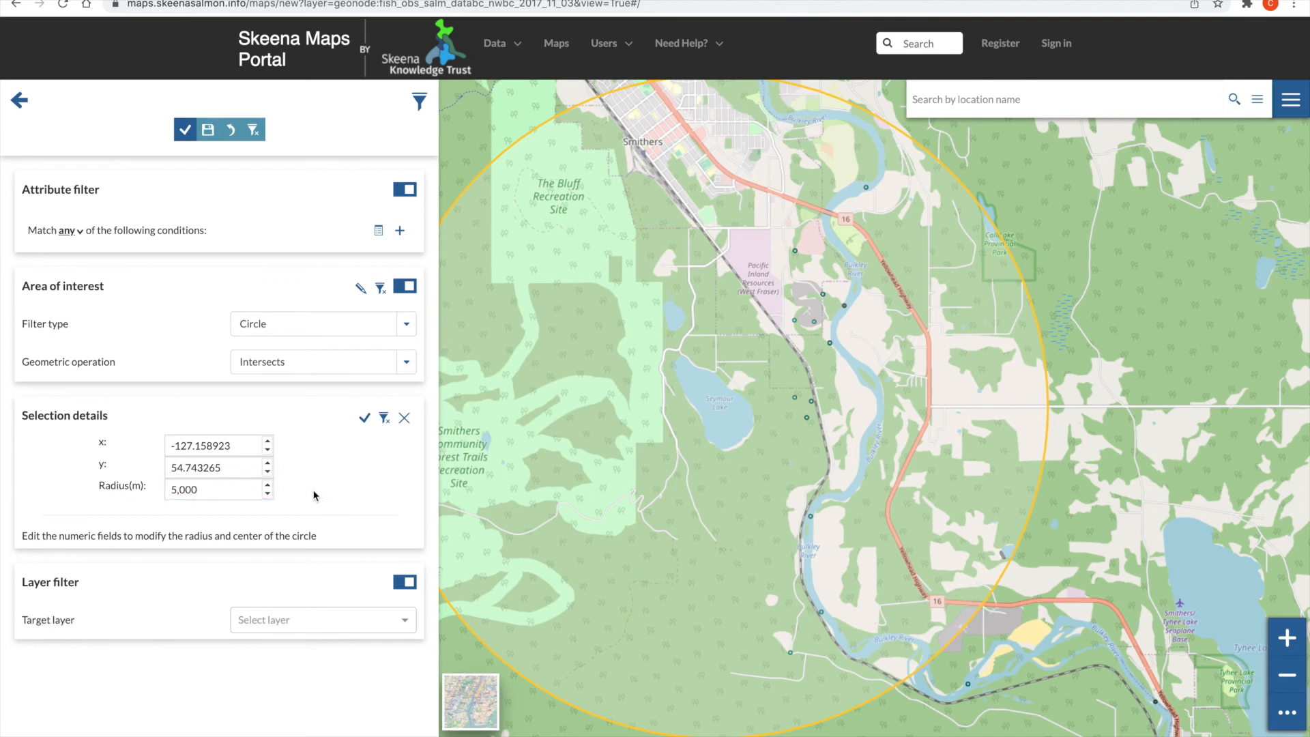
- Confirm the circle's centre coordinates and radius, and apply the area of interest filter to the layer
{"action": "left_click", "coordinate": [253, 474]}
{"action": "left_click", "coordinate": [253, 447]}
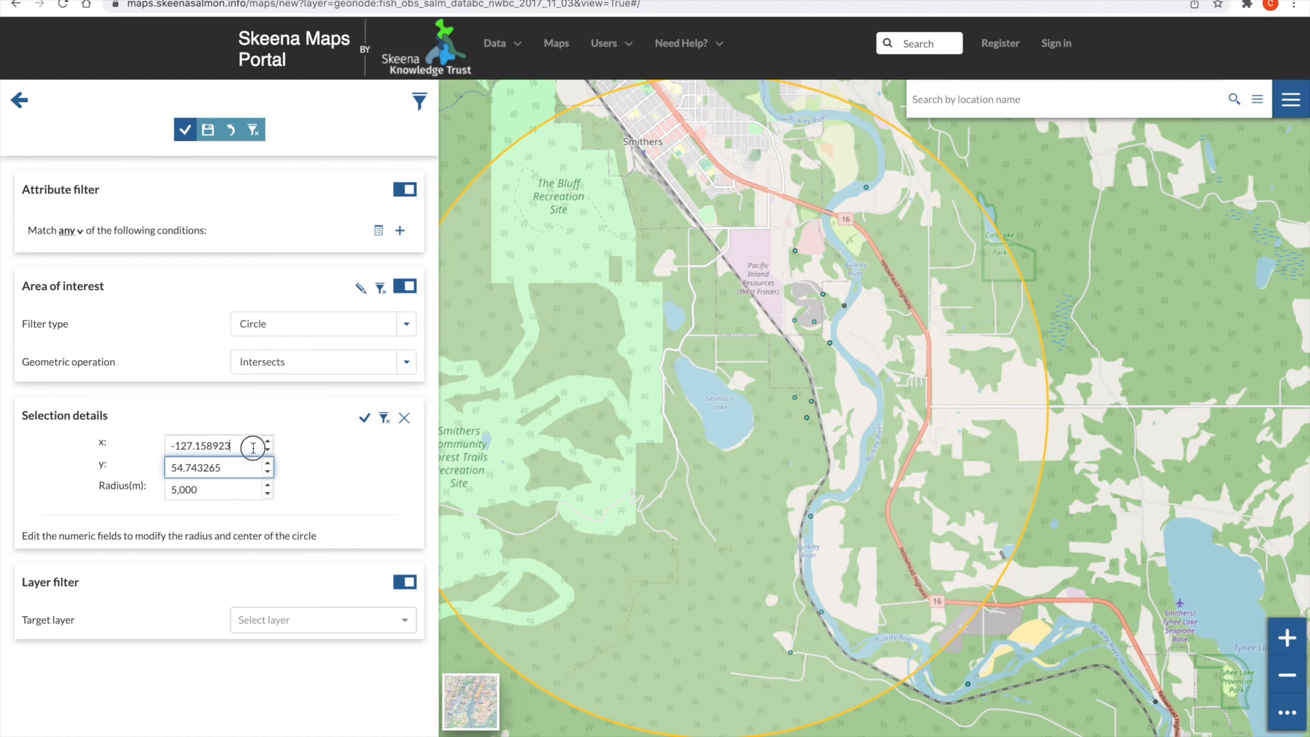
{"action": "left_click", "coordinate": [365, 418]}
{"action": "left_click", "coordinate": [190, 137]}
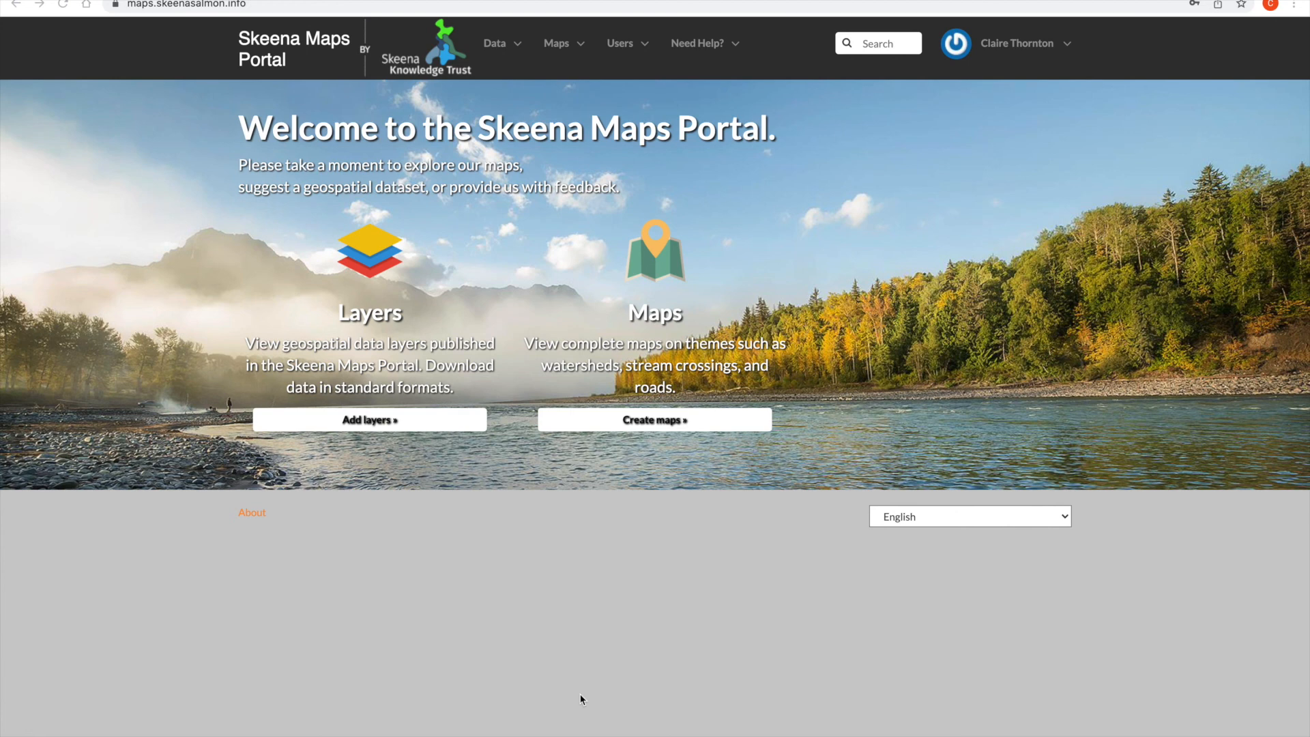
- Open the Skeena Knowledge Trust website from the maps portal's home page
{"action": "left_click", "coordinate": [431, 59]}
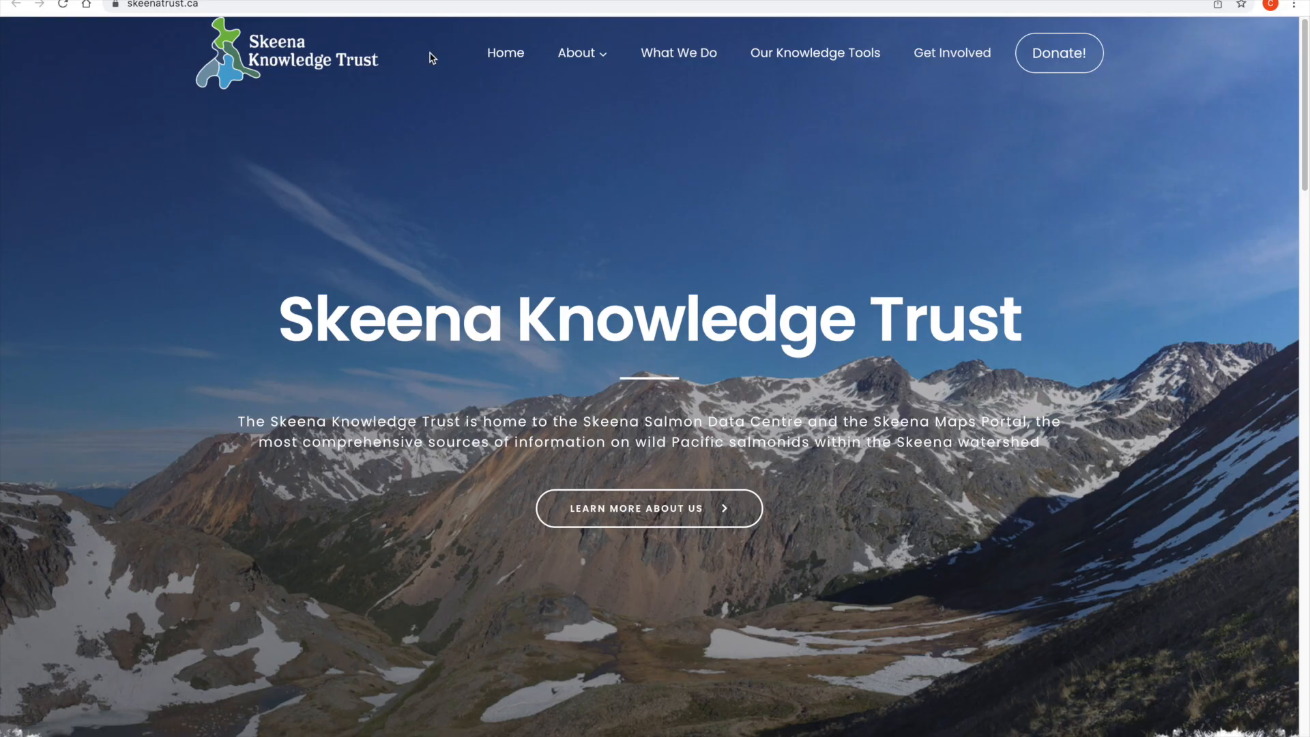